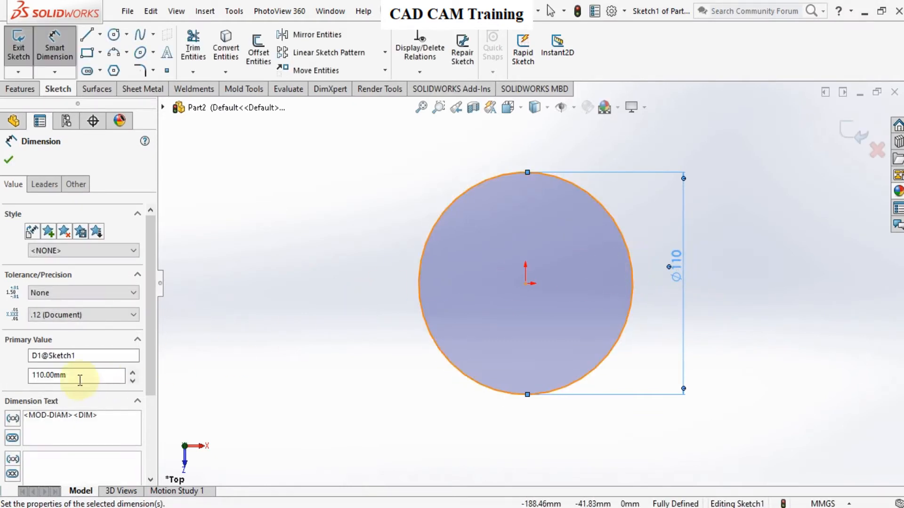
Finish the diameter dimension and convert the 110 mm circle to construction geometry.
{"action": "left_click", "coordinate": [8, 159]}
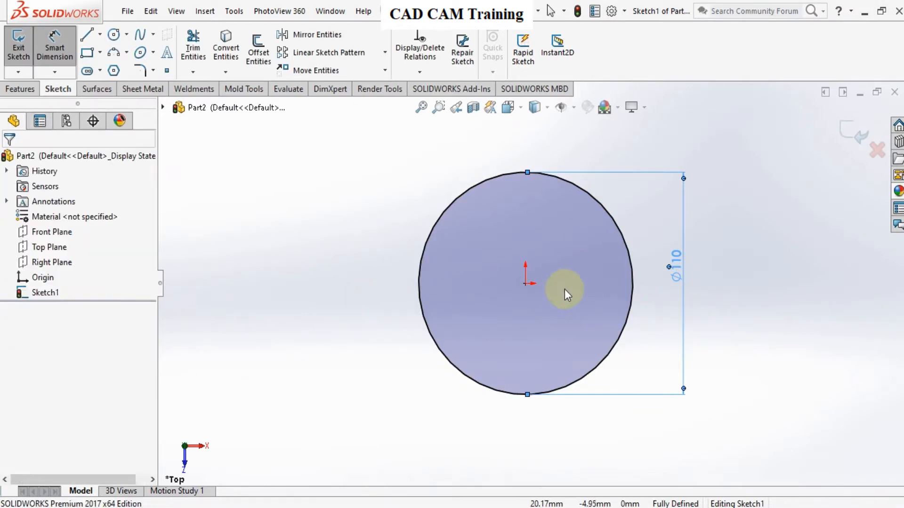
{"action": "left_click", "coordinate": [456, 206]}
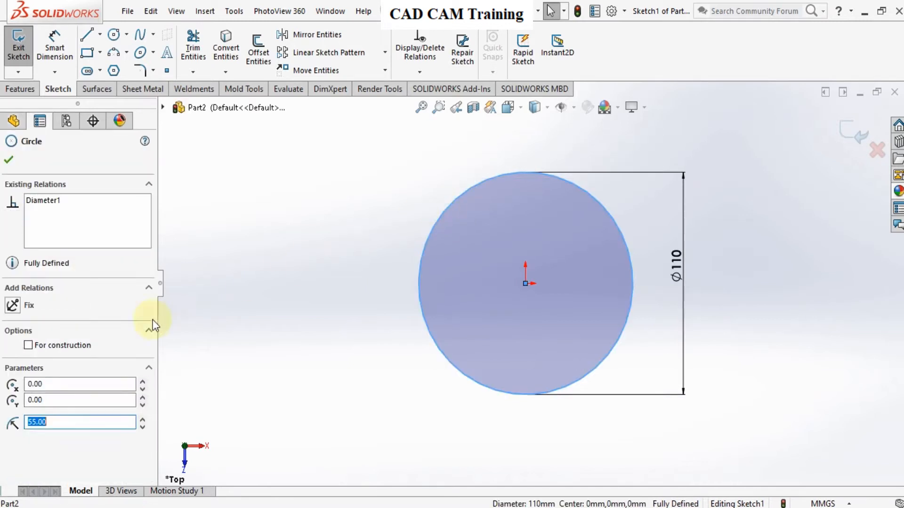
{"action": "left_click", "coordinate": [28, 346]}
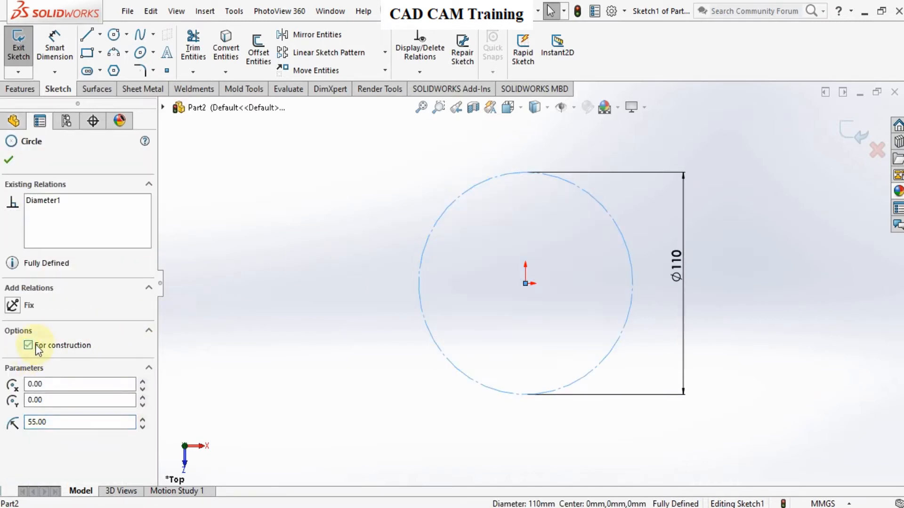
{"action": "left_click", "coordinate": [9, 161]}
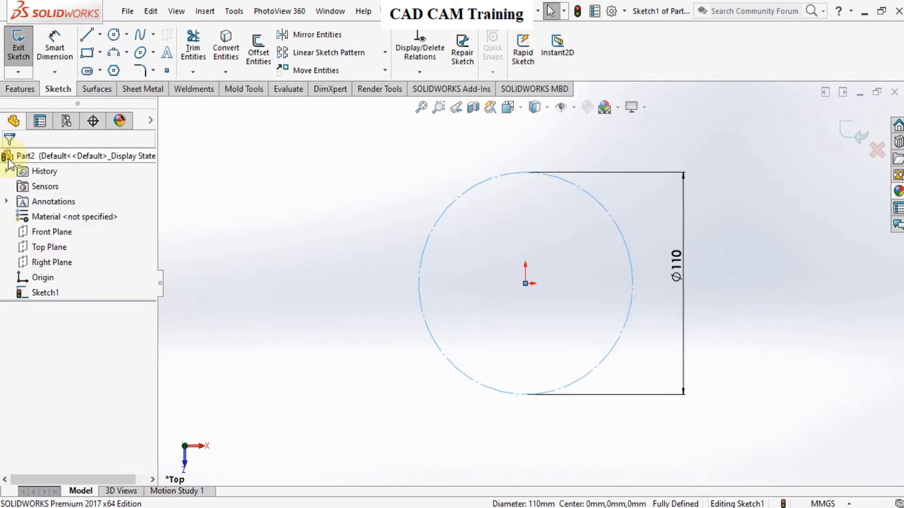
Sketch a three-sided inscribed-circle polygon centred on the origin, one vertex straight down, with an inner circle about 92 mm in diameter.
{"action": "left_click", "coordinate": [113, 71]}
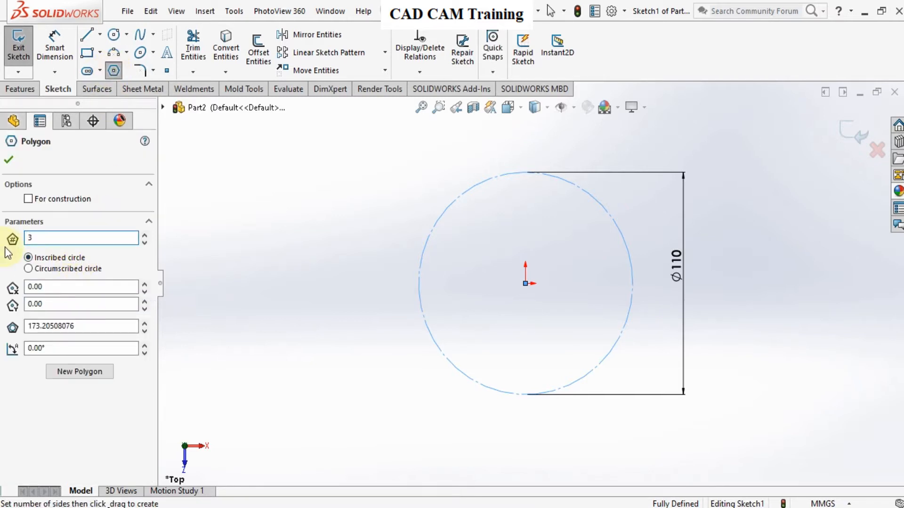
{"action": "left_click", "coordinate": [526, 283]}
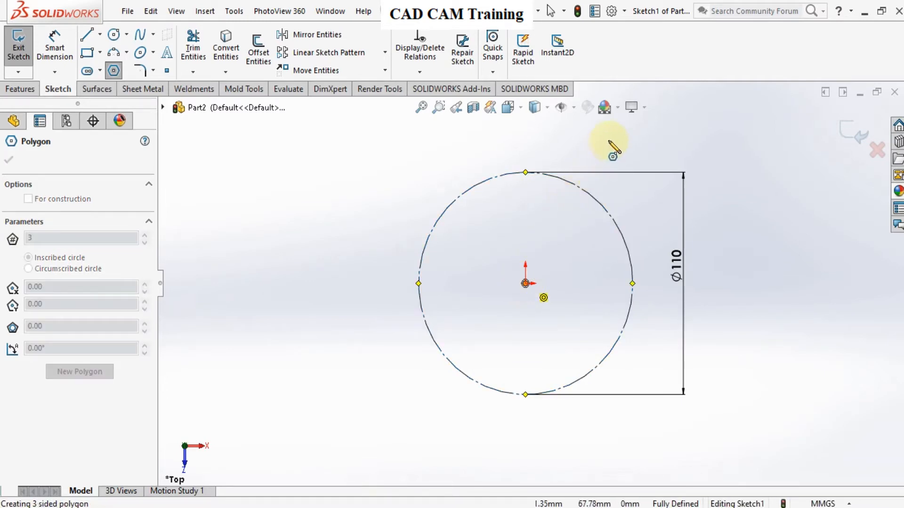
{"action": "mouse_move", "coordinate": [525, 284]}
{"action": "left_mouse_down"}
{"action": "mouse_move", "coordinate": [594, 164]}
{"action": "mouse_move", "coordinate": [649, 395]}
{"action": "mouse_move", "coordinate": [628, 481]}
{"action": "mouse_move", "coordinate": [522, 477]}
{"action": "mouse_move", "coordinate": [525, 471]}
{"action": "left_mouse_up"}
{"action": "right_click", "coordinate": [537, 470]}
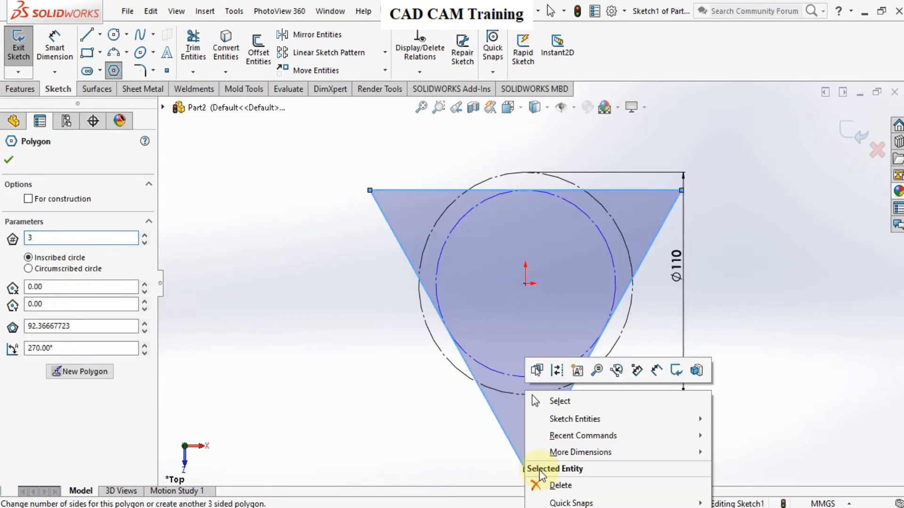
{"action": "left_click", "coordinate": [564, 407]}
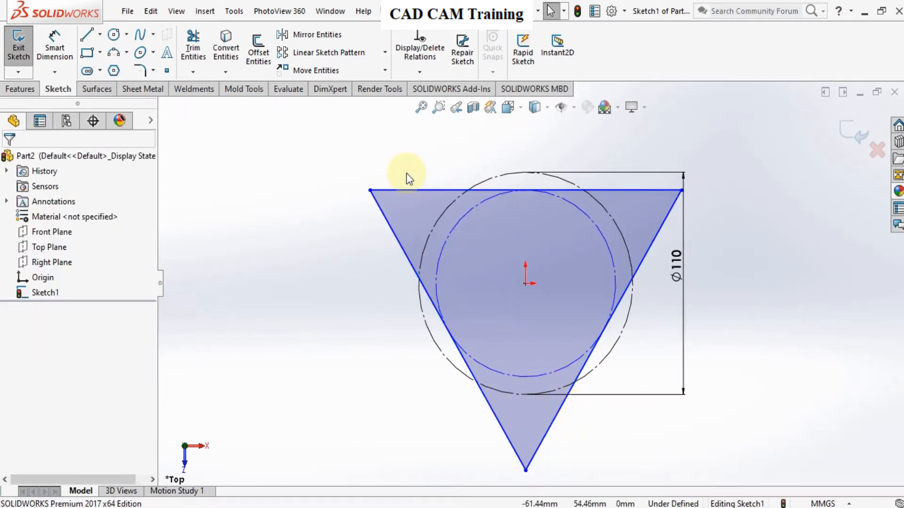
Make the triangle's horizontal upper side tangent to the 110 mm construction circle.
{"action": "left_click", "coordinate": [425, 191]}
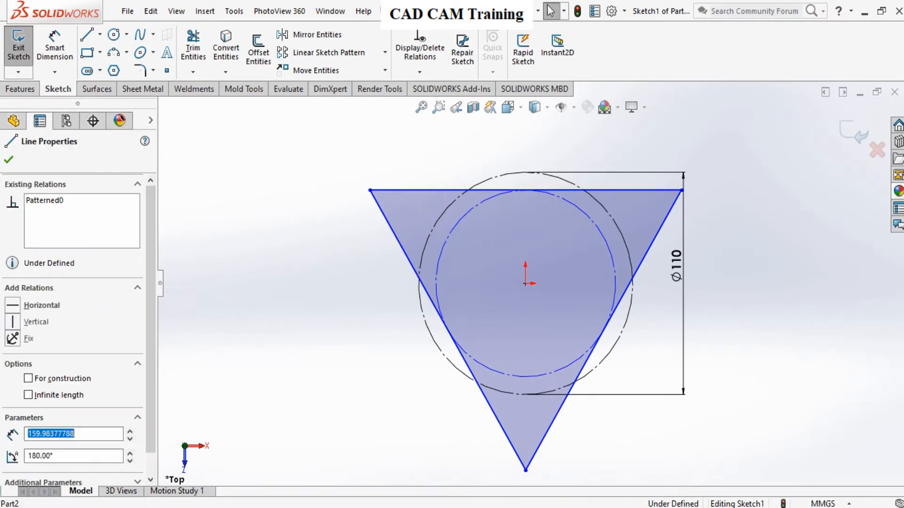
{"action": "left_click", "coordinate": [503, 181], "text": "ctrl"}
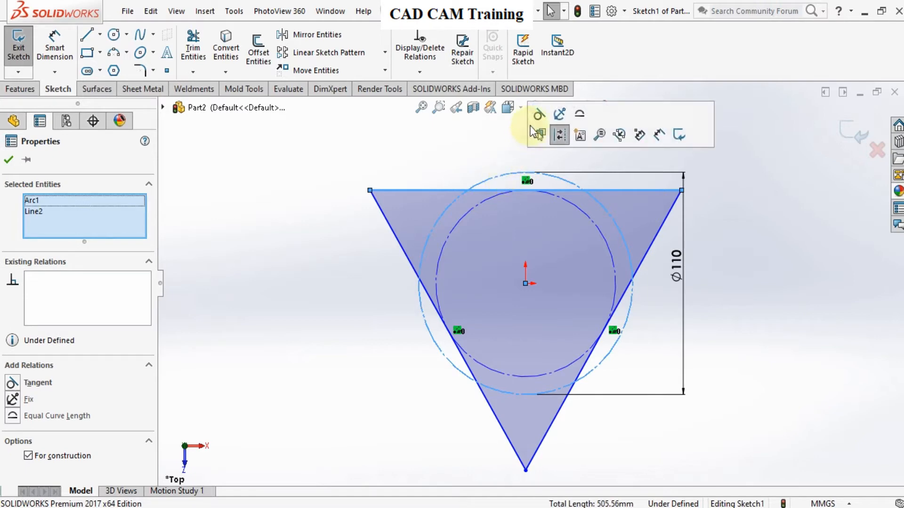
{"action": "left_click", "coordinate": [537, 115]}
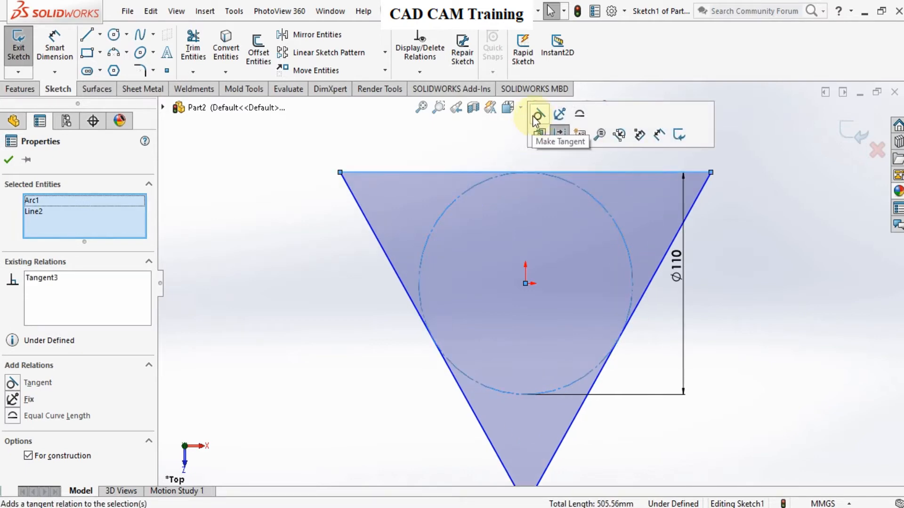
{"action": "left_click", "coordinate": [10, 160]}
{"action": "key", "text": "f"}
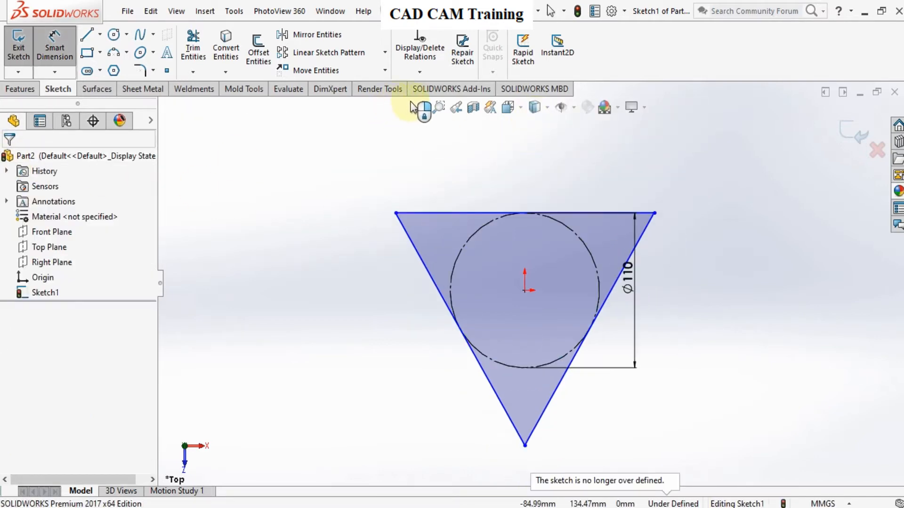
Fully define the sketch by calculating relations and dimensions for the triangle's horizontal upper side.
{"action": "left_click", "coordinate": [419, 76]}
{"action": "left_click", "coordinate": [435, 121]}
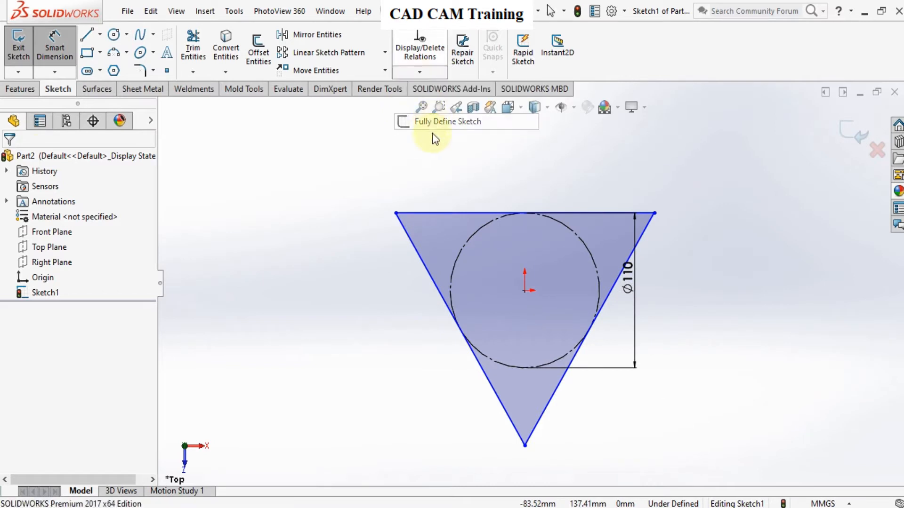
{"action": "left_click", "coordinate": [444, 214]}
{"action": "left_click", "coordinate": [93, 268]}
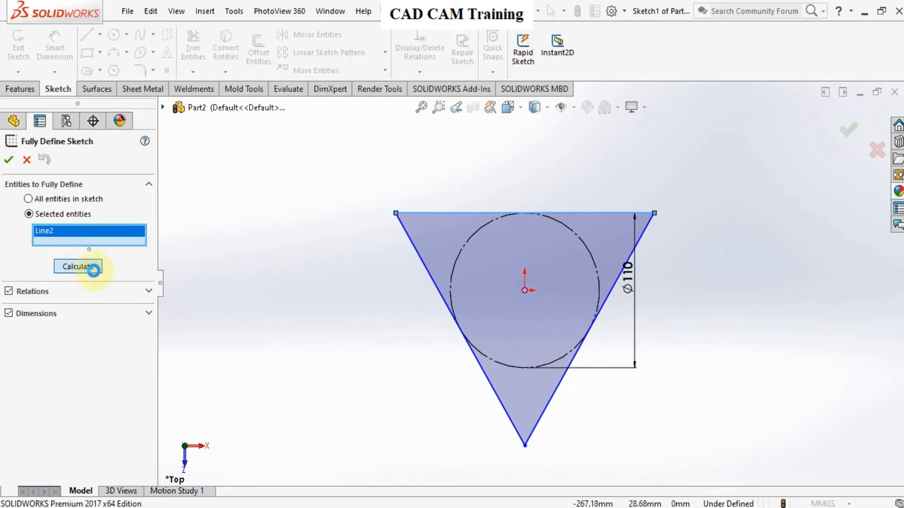
{"action": "left_click", "coordinate": [9, 159]}
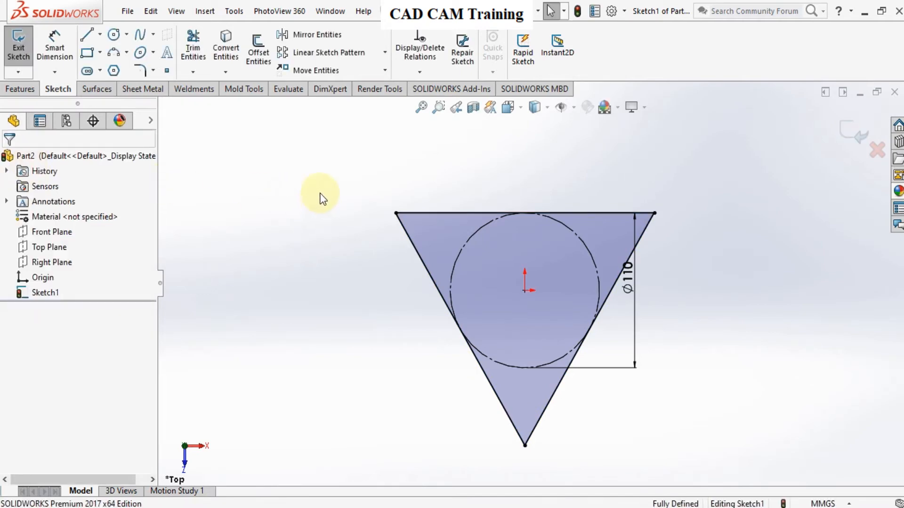
Round all three corners of the triangle with 25 mm sketch fillets.
{"action": "left_click", "coordinate": [142, 71]}
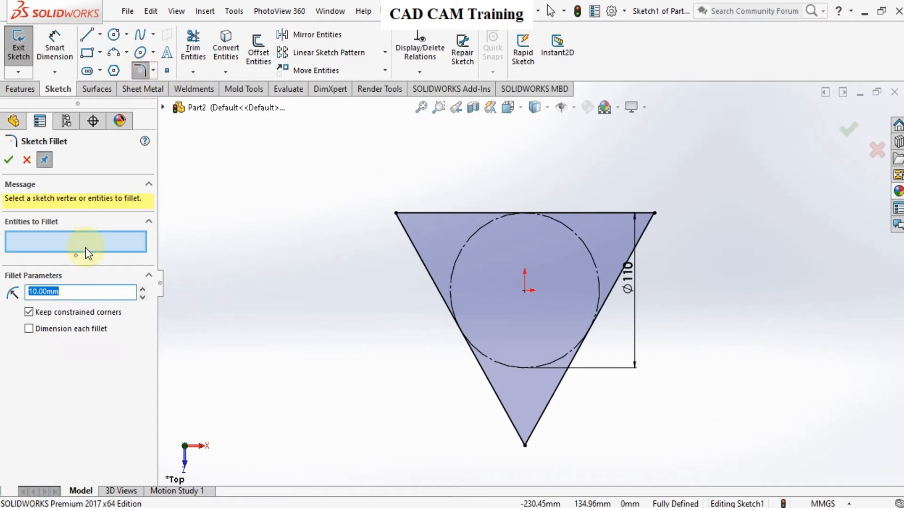
{"action": "type", "text": "25"}
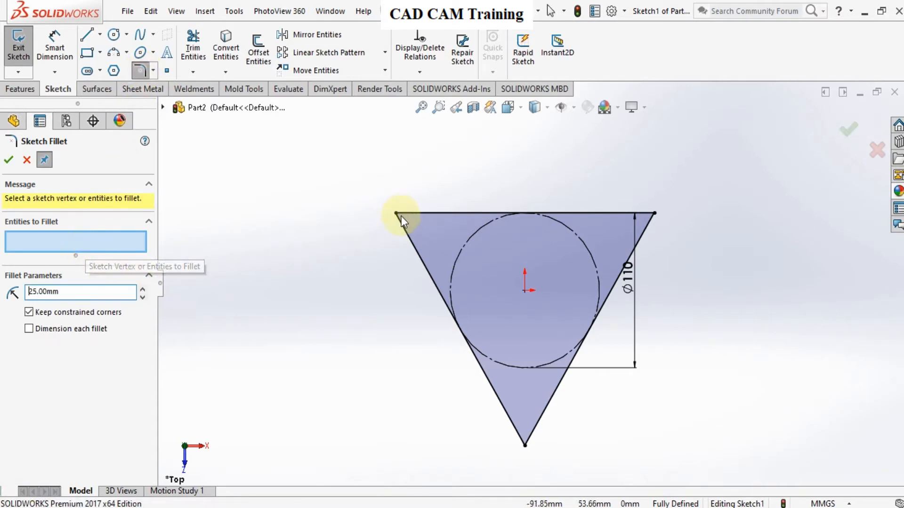
{"action": "left_click", "coordinate": [400, 216]}
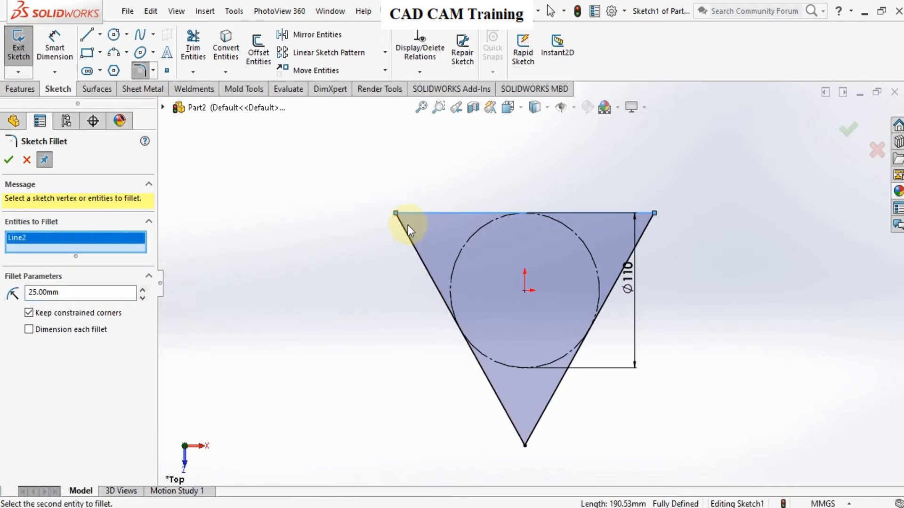
{"action": "left_click", "coordinate": [407, 227]}
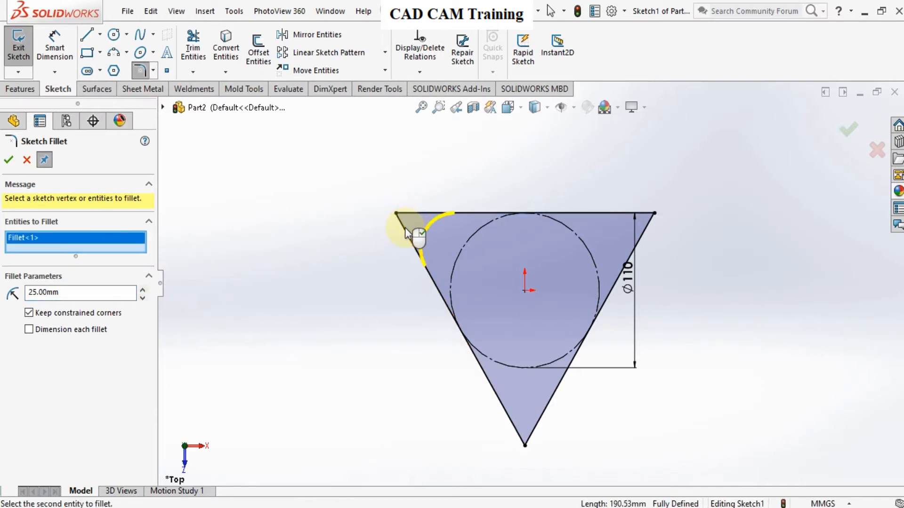
{"action": "left_click", "coordinate": [653, 213]}
{"action": "left_click", "coordinate": [528, 448]}
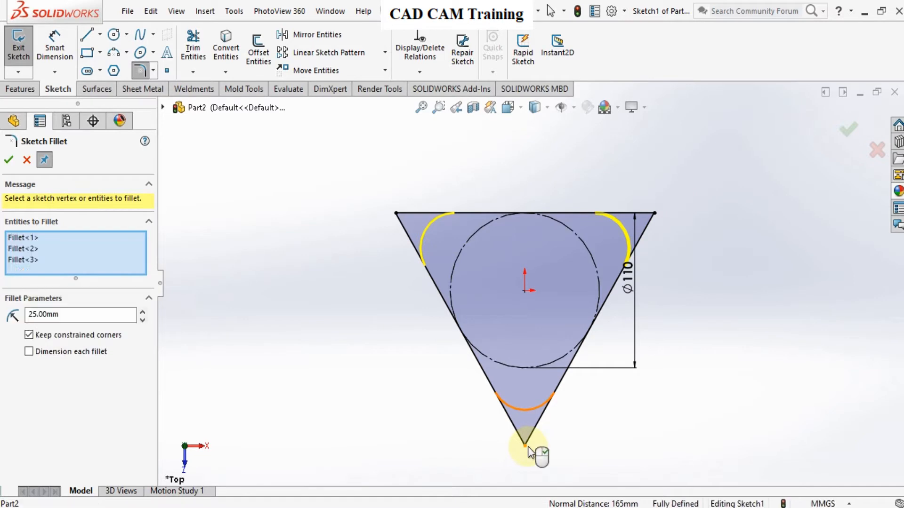
{"action": "left_click", "coordinate": [8, 160]}
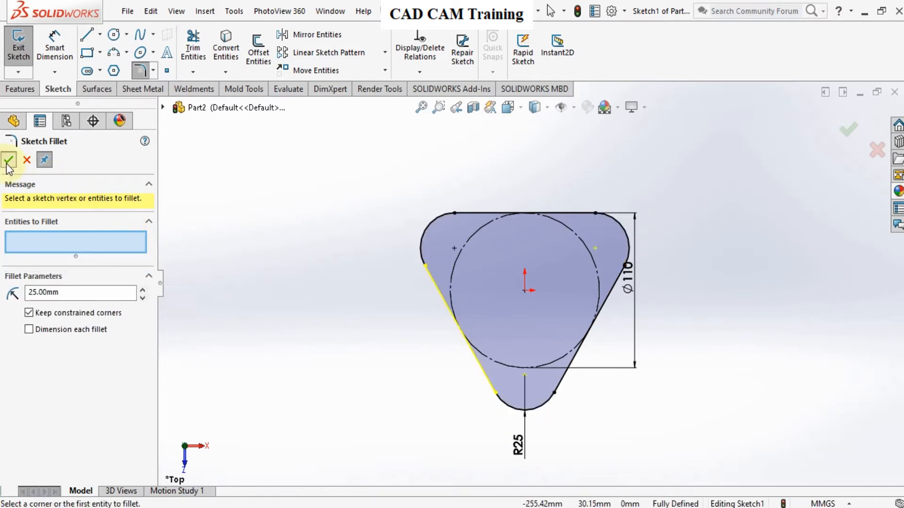
{"action": "left_click", "coordinate": [9, 160]}
Extrude the rounded triangle as a blind boss 30 mm deep from the sketch plane.
{"action": "left_click", "coordinate": [20, 89]}
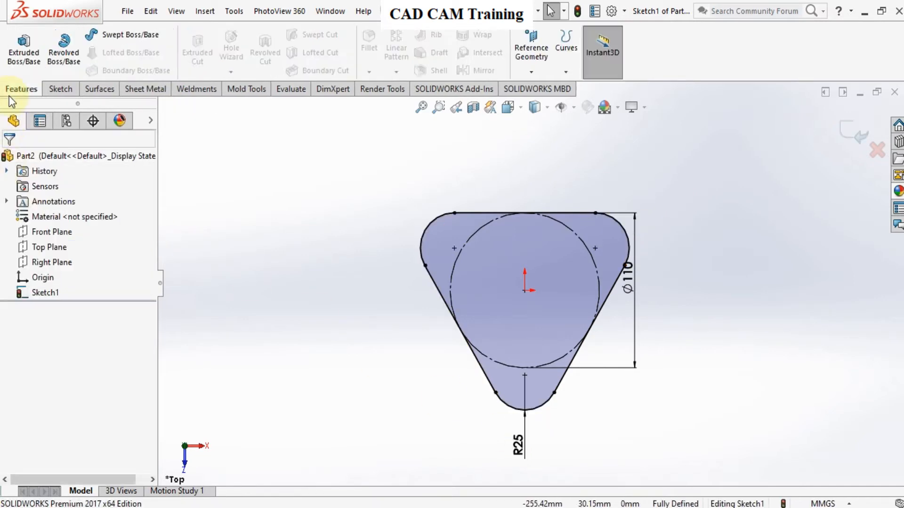
{"action": "left_click", "coordinate": [21, 64]}
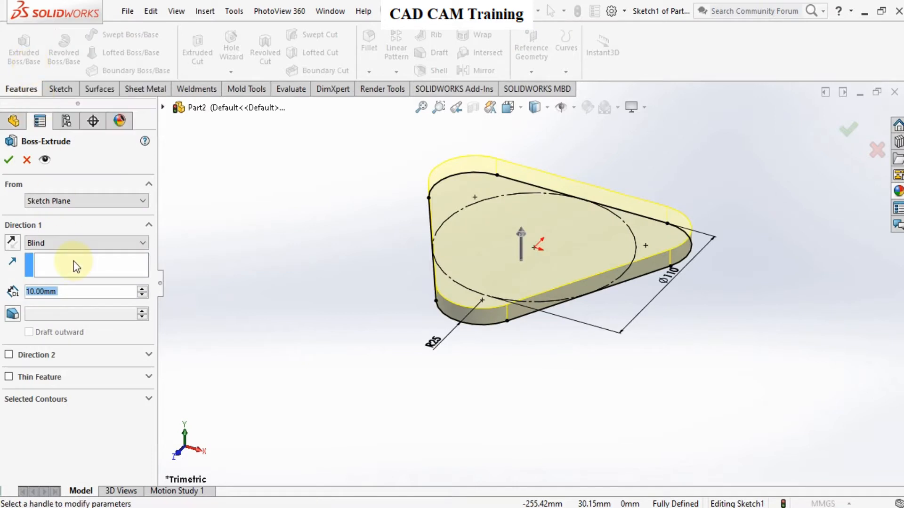
{"action": "type", "text": "30"}
{"action": "key", "text": "Return"}
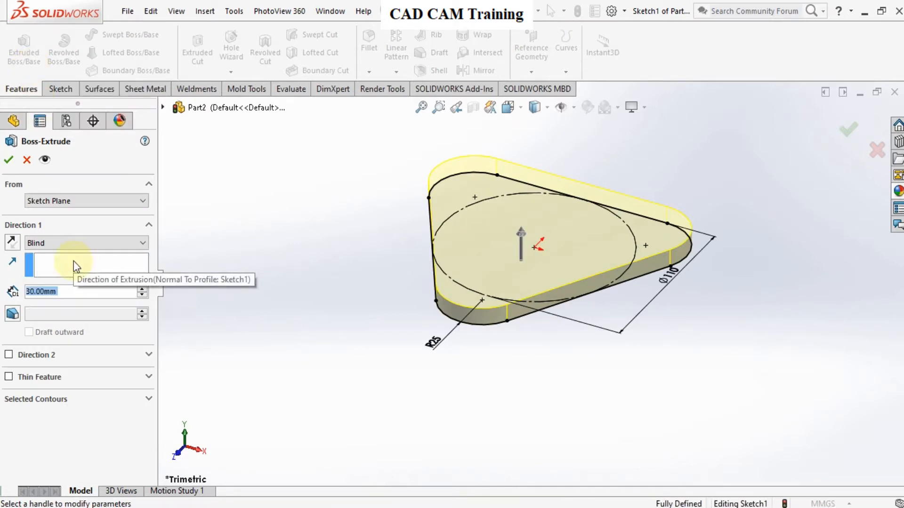
{"action": "left_click", "coordinate": [6, 161]}
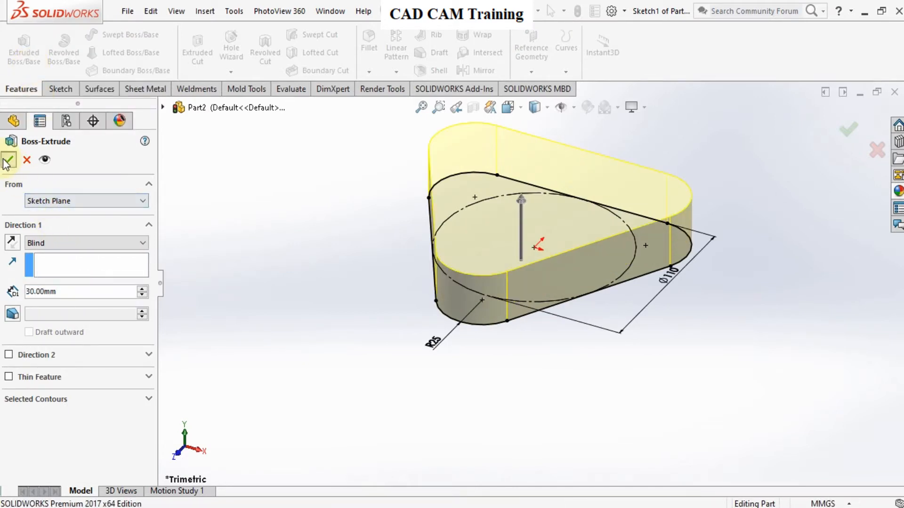
{"action": "left_click", "coordinate": [335, 239]}
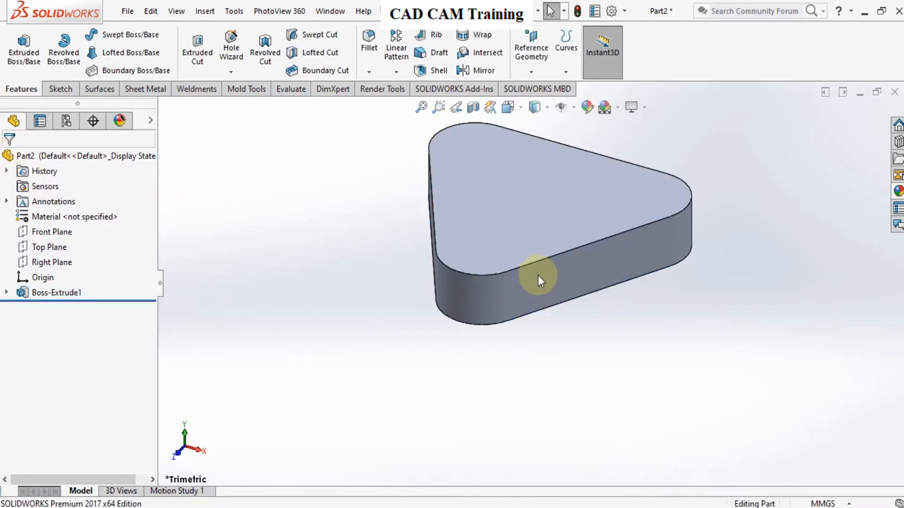
Set up a Shell feature that removes the block's upper triangular face, with the preview shown.
{"action": "middle_click_drag", "start_coordinate": [537, 276], "coordinate": [533, 230]}
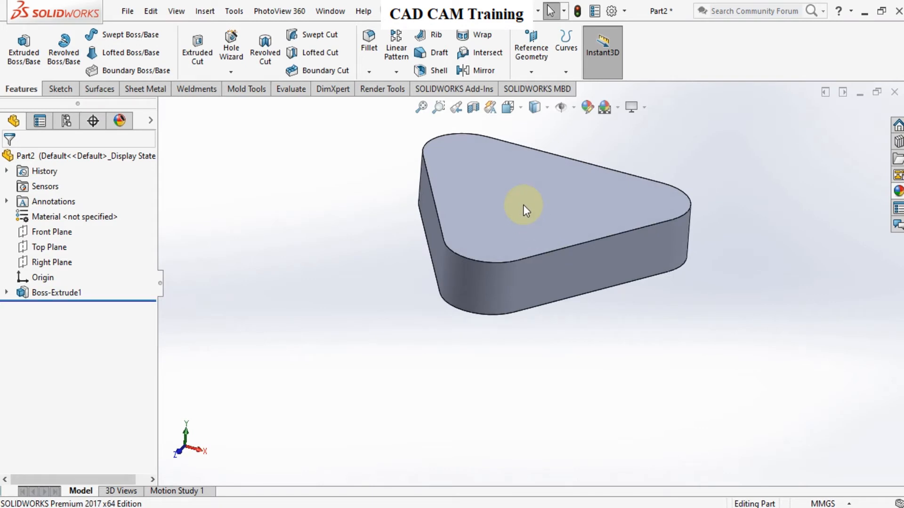
{"action": "left_click", "coordinate": [524, 205]}
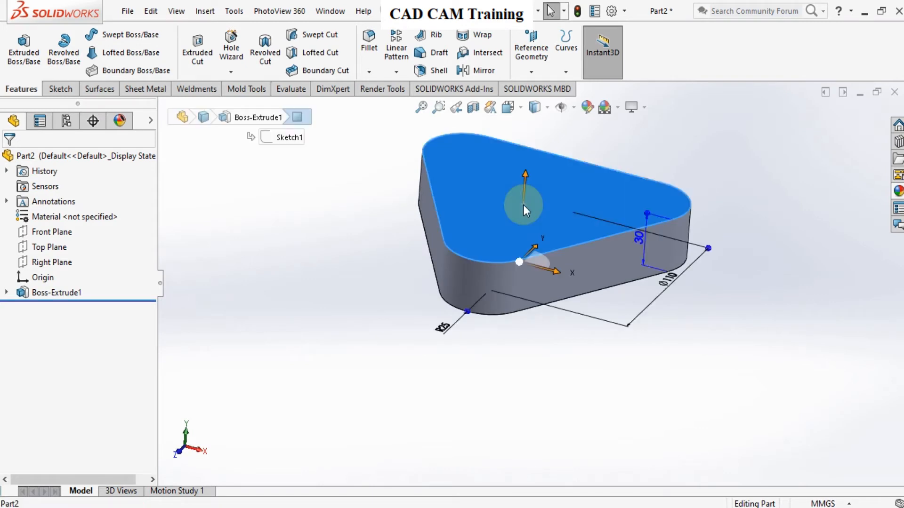
{"action": "left_click", "coordinate": [428, 75]}
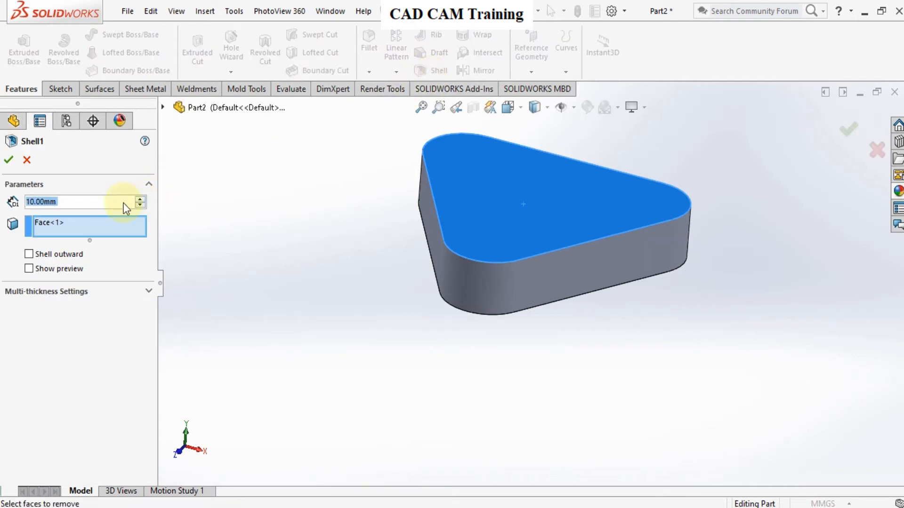
{"action": "left_click", "coordinate": [29, 269]}
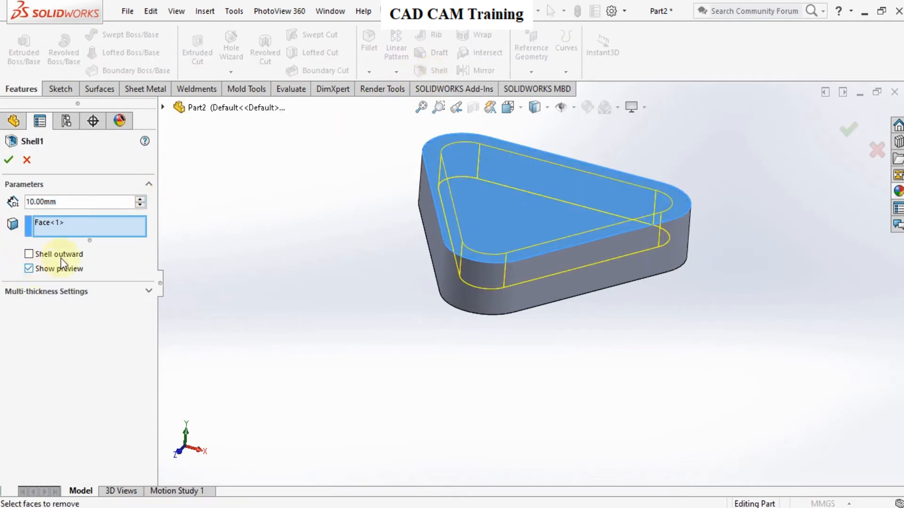
{"action": "middle_click_drag", "start_coordinate": [616, 226], "coordinate": [528, 204]}
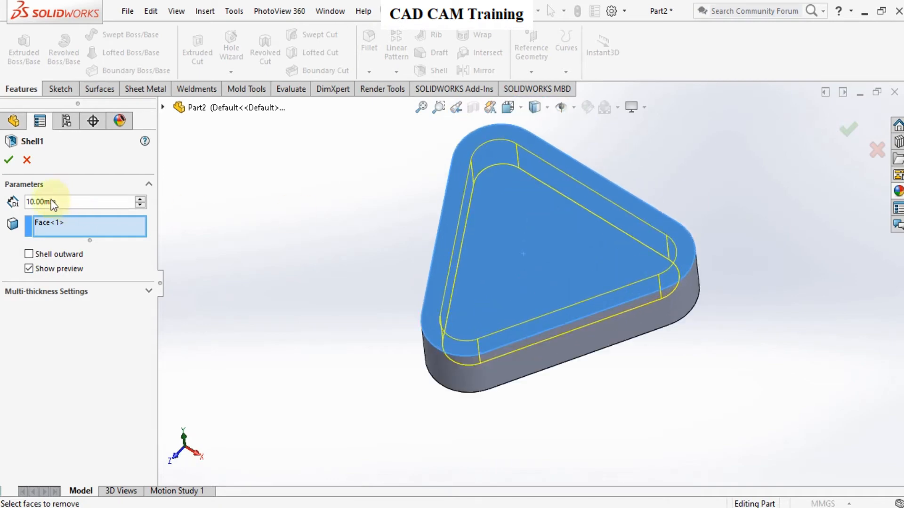
Set the shell thickness to 15 mm.
{"action": "left_click", "coordinate": [66, 201]}
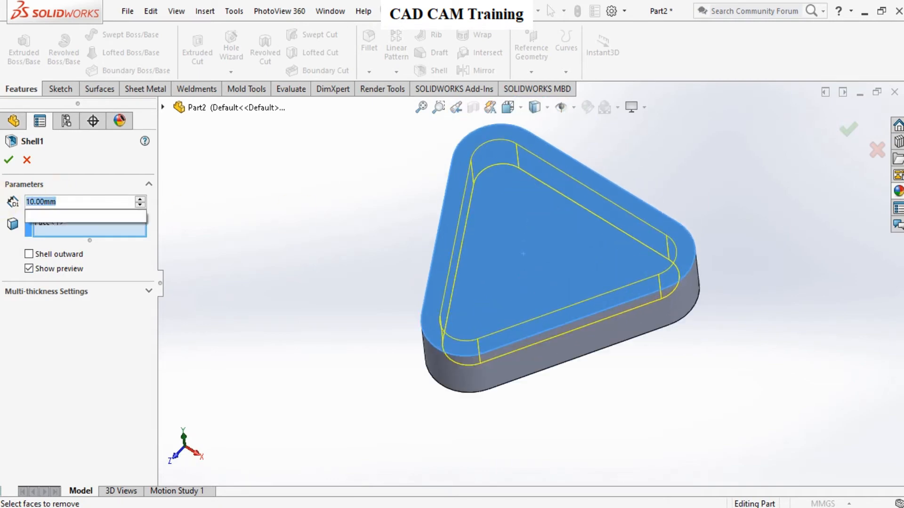
{"action": "type", "text": "15"}
{"action": "key", "text": "Return"}
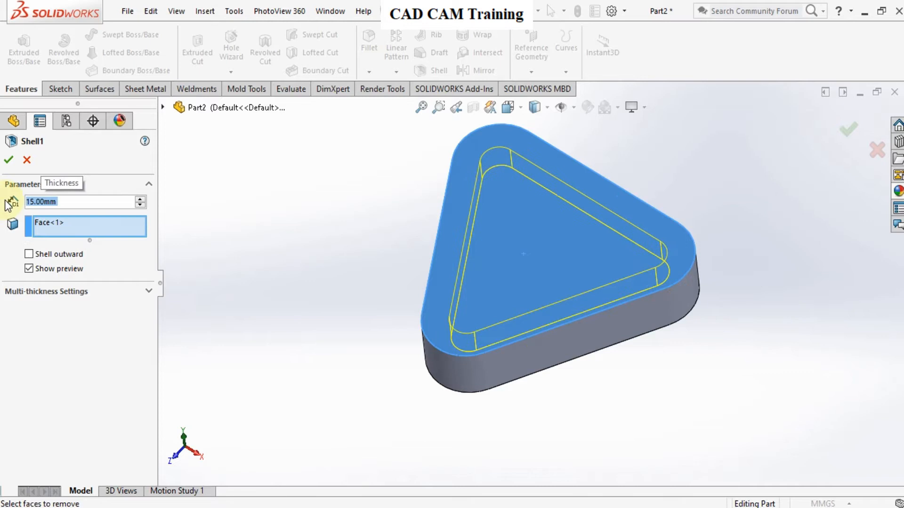
Set the shell thickness to 12 mm and create the shell.
{"action": "left_click", "coordinate": [39, 204]}
{"action": "type", "text": "12"}
{"action": "key", "text": "Return"}
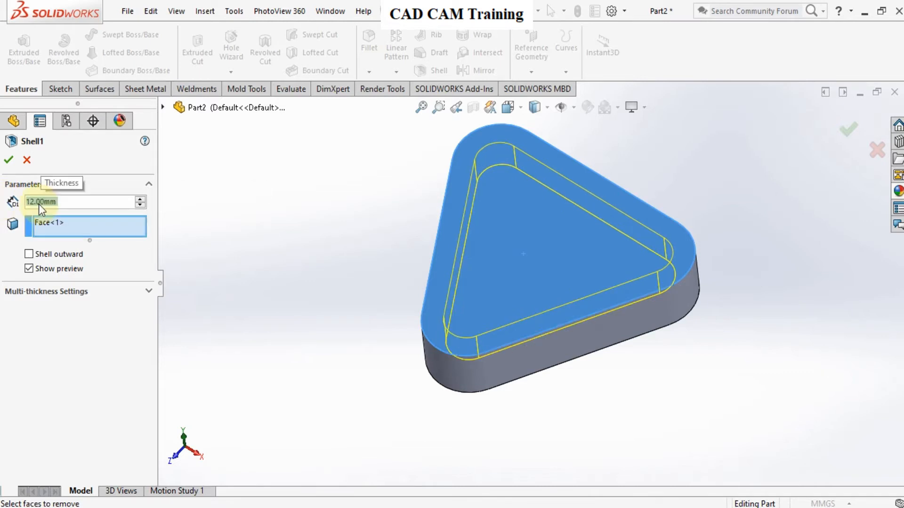
{"action": "left_click", "coordinate": [9, 160]}
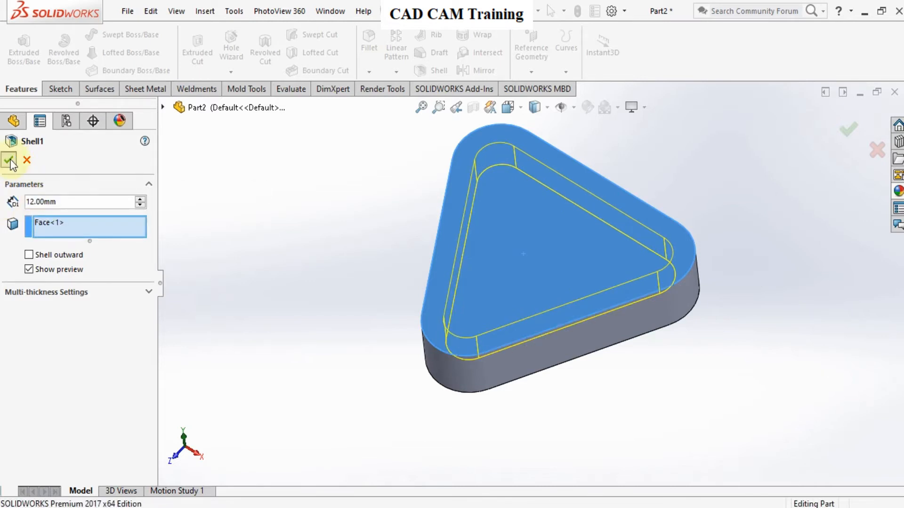
Start a sketch on the flat outer side face at the back of the shelled triangle.
{"action": "left_click", "coordinate": [309, 272]}
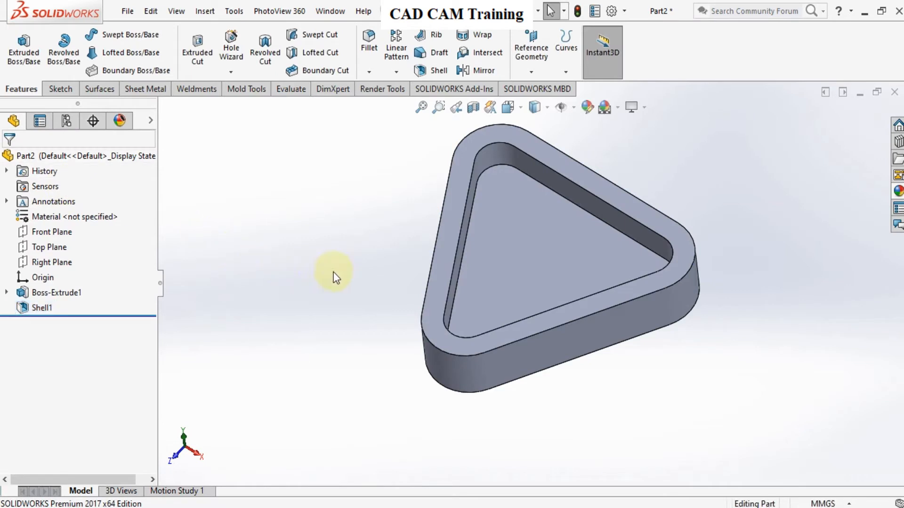
{"action": "key", "text": "ctrl+7"}
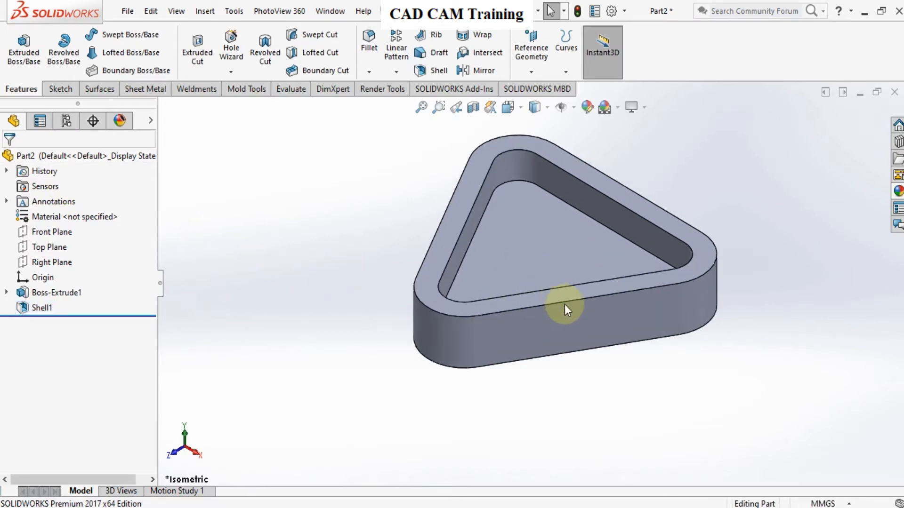
{"action": "middle_click_drag", "start_coordinate": [534, 248], "coordinate": [606, 245]}
{"action": "right_click", "coordinate": [604, 242]}
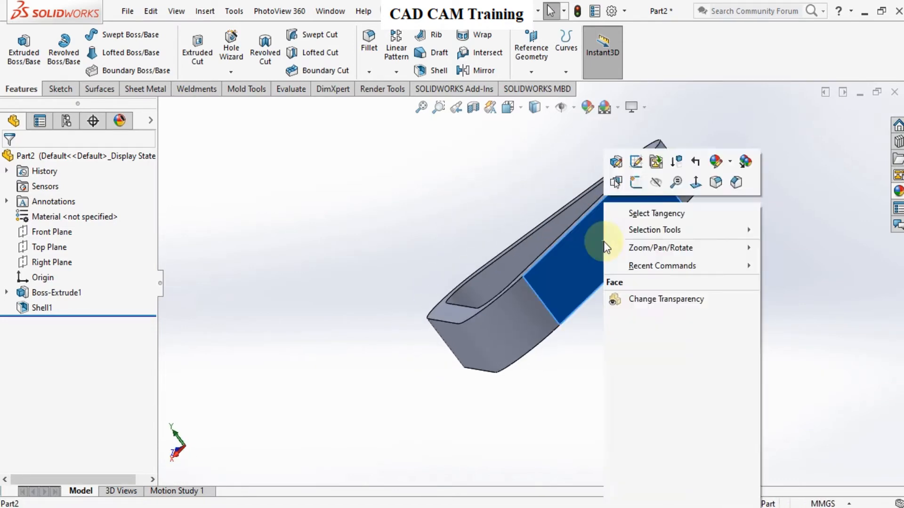
{"action": "left_click", "coordinate": [632, 183]}
Sketch a vertical centerpoint slot centred on the face's upper edge midpoint, about 23.4 mm between arc centres and 11.3 mm wide.
{"action": "left_click", "coordinate": [87, 70]}
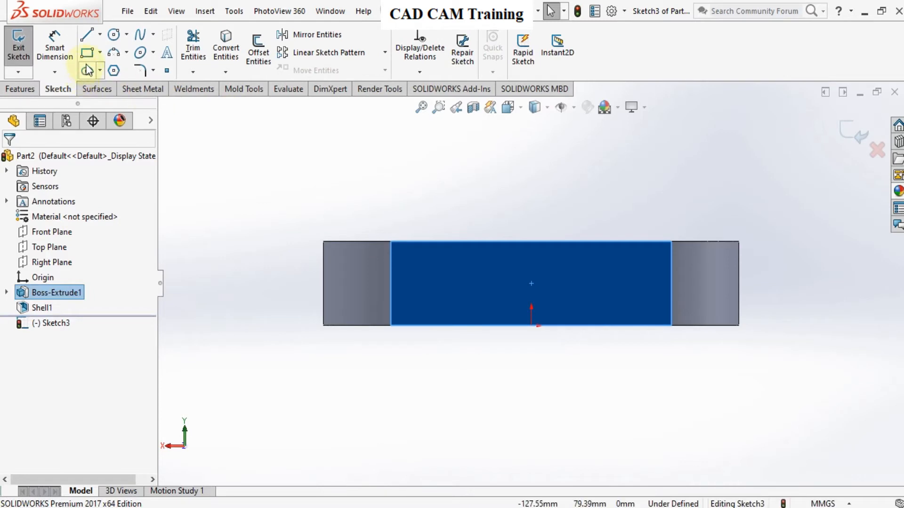
{"action": "left_click", "coordinate": [531, 241]}
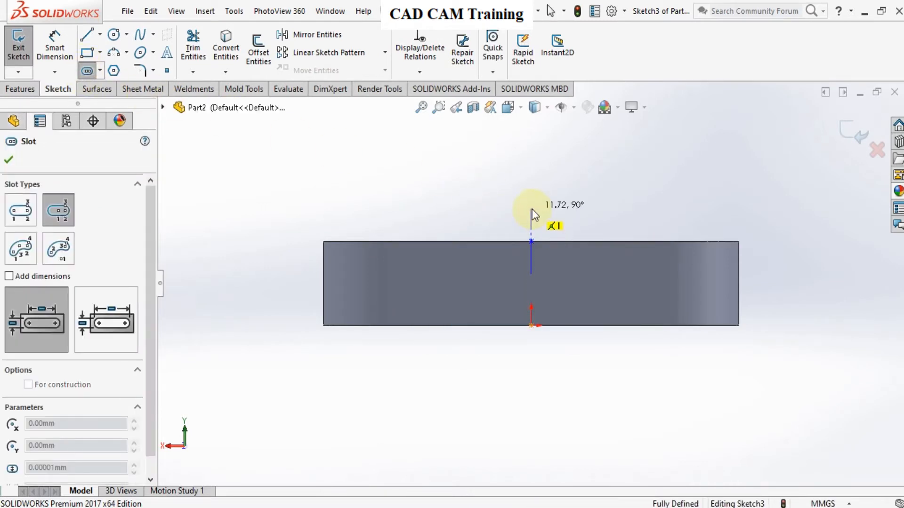
{"action": "left_click", "coordinate": [532, 209]}
{"action": "left_click", "coordinate": [553, 207]}
{"action": "left_click", "coordinate": [547, 205]}
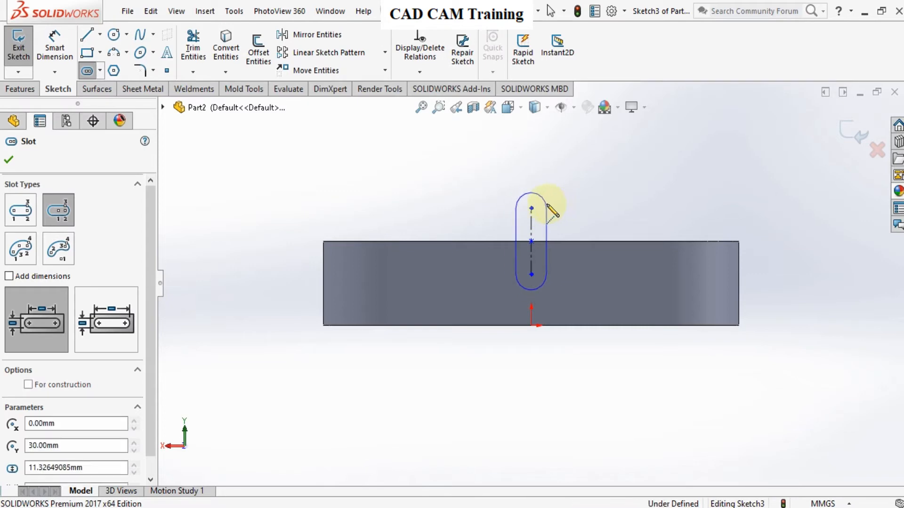
{"action": "right_click", "coordinate": [564, 211]}
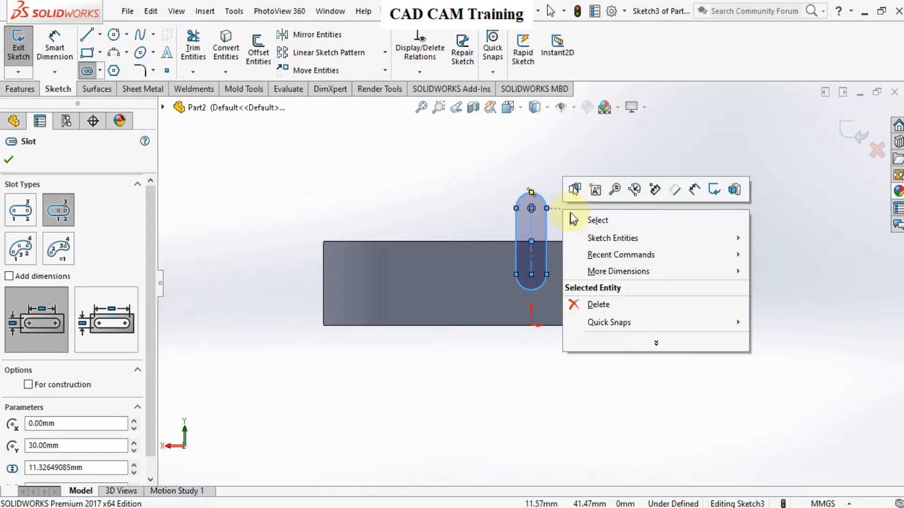
{"action": "left_click", "coordinate": [578, 216]}
Dimension the slot's straight side and set its length to 22 mm.
{"action": "left_click", "coordinate": [69, 45]}
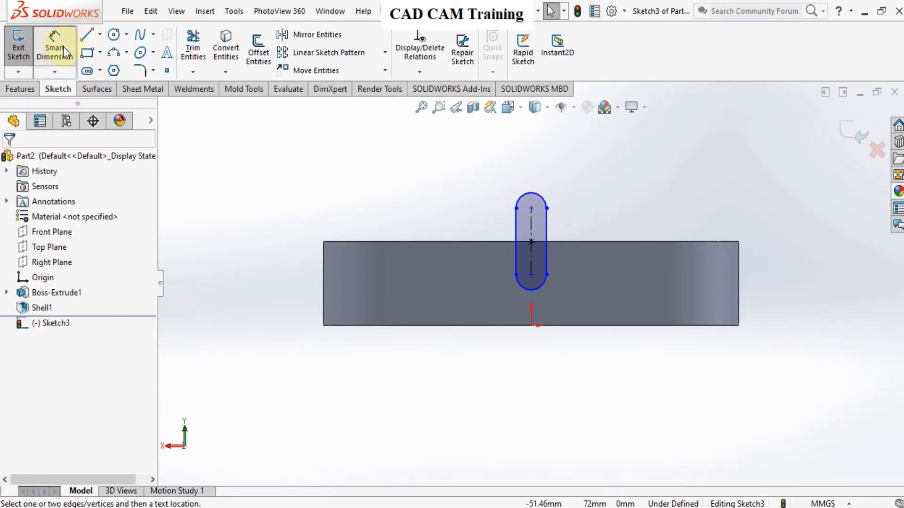
{"action": "left_click", "coordinate": [545, 230]}
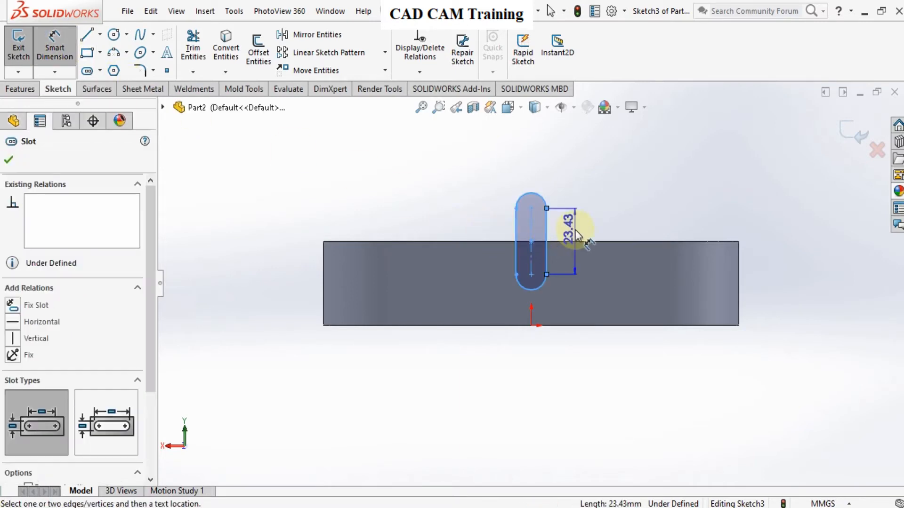
{"action": "left_click", "coordinate": [576, 231]}
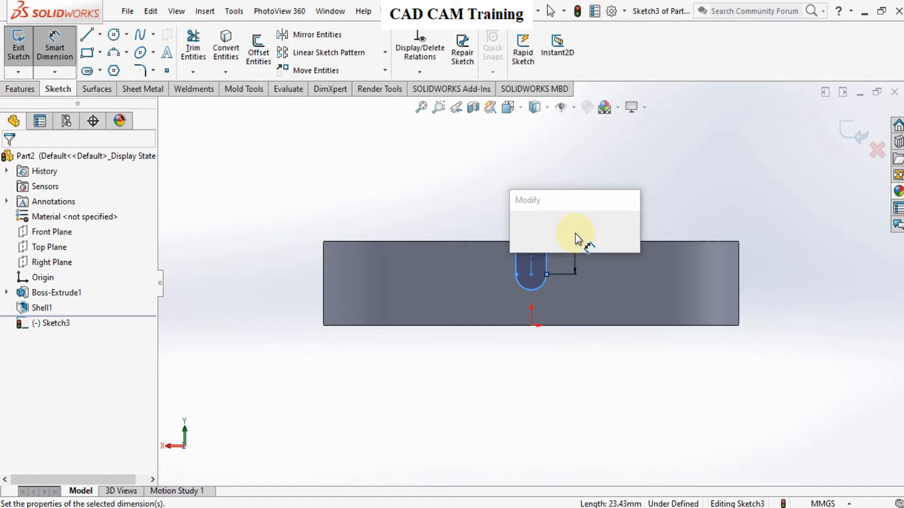
{"action": "type", "text": "4"}
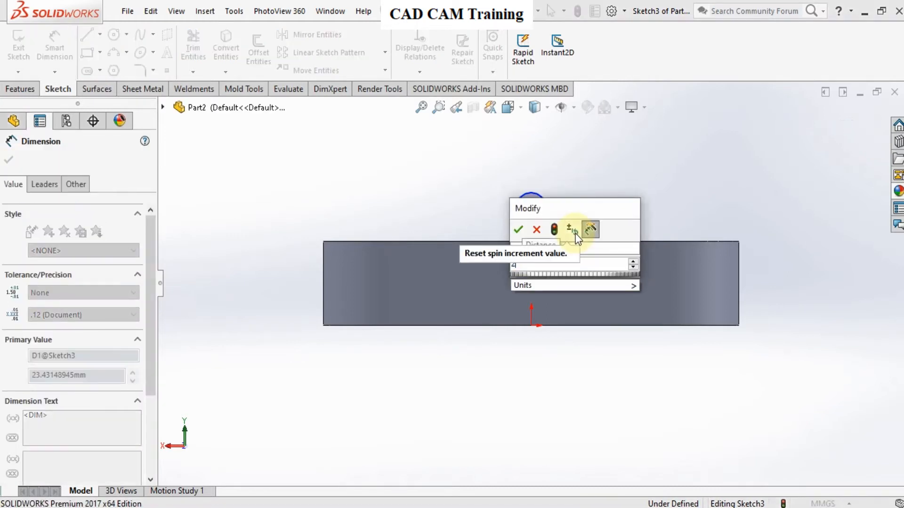
{"action": "type", "text": "22"}
{"action": "key", "text": "Return"}
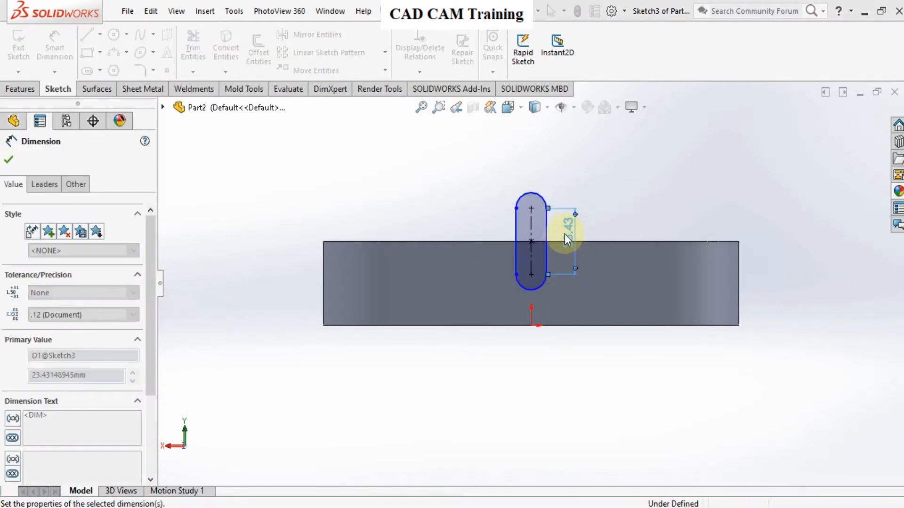
{"action": "key", "text": "Escape"}
Dimension the slot's width between its straight sides and set it to 12.5 mm.
{"action": "left_click", "coordinate": [516, 225]}
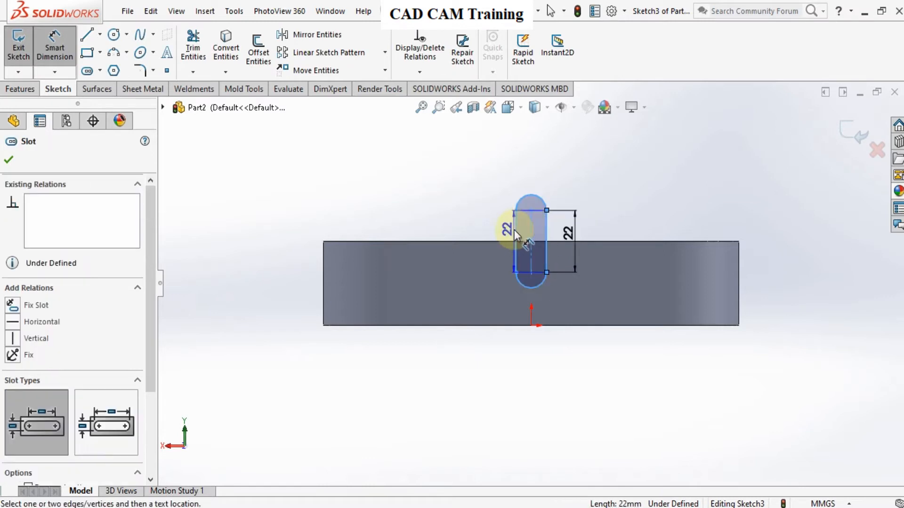
{"action": "left_click", "coordinate": [537, 188]}
{"action": "left_click", "coordinate": [529, 218]}
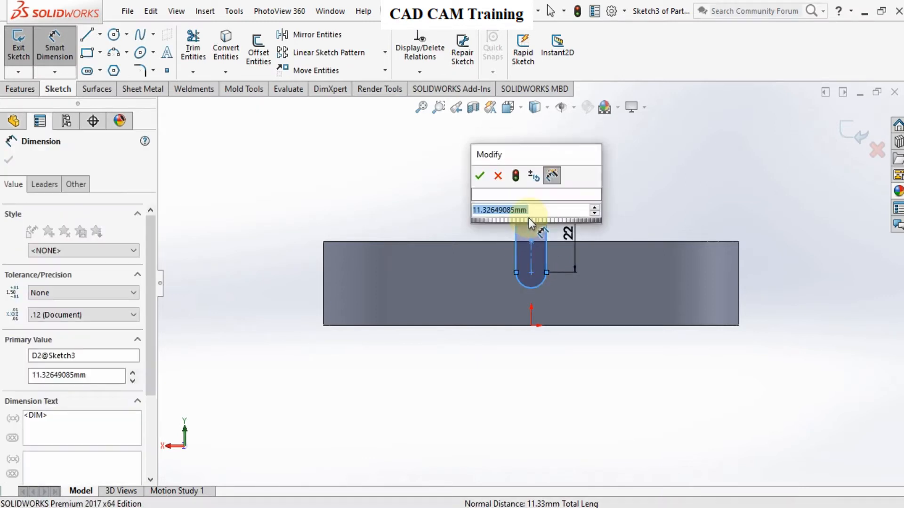
{"action": "type", "text": "12.5"}
{"action": "key", "text": "Return"}
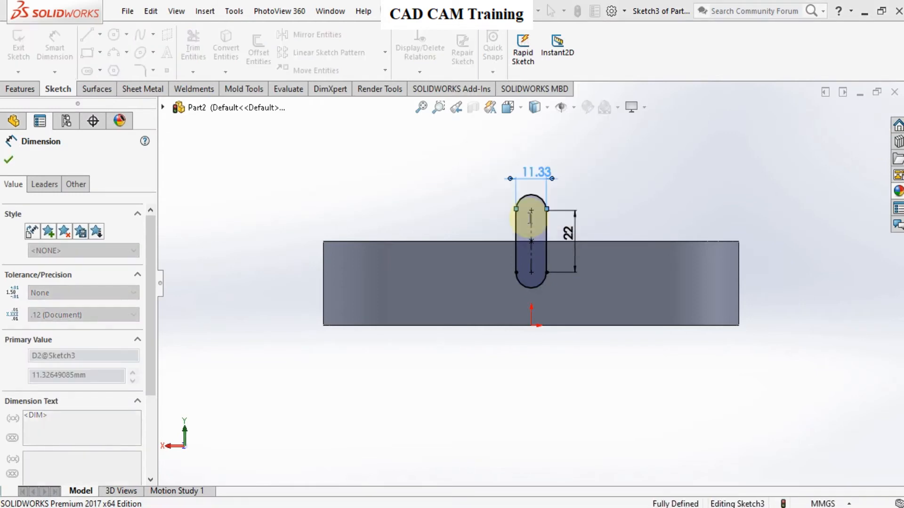
{"action": "left_click", "coordinate": [8, 160]}
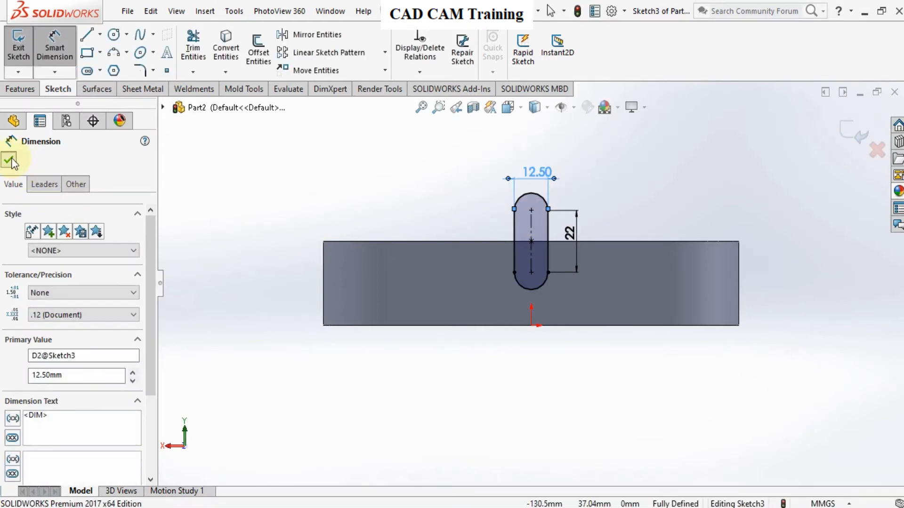
Extrude-cut the slot through the wall using the Up To Surface end condition, ending at the wall's inner face.
{"action": "key", "text": "ctrl+7"}
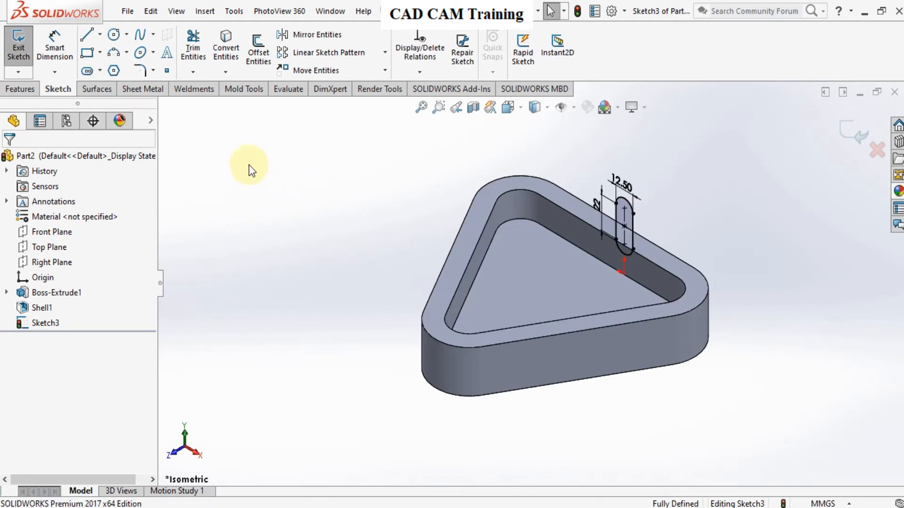
{"action": "left_click", "coordinate": [11, 89]}
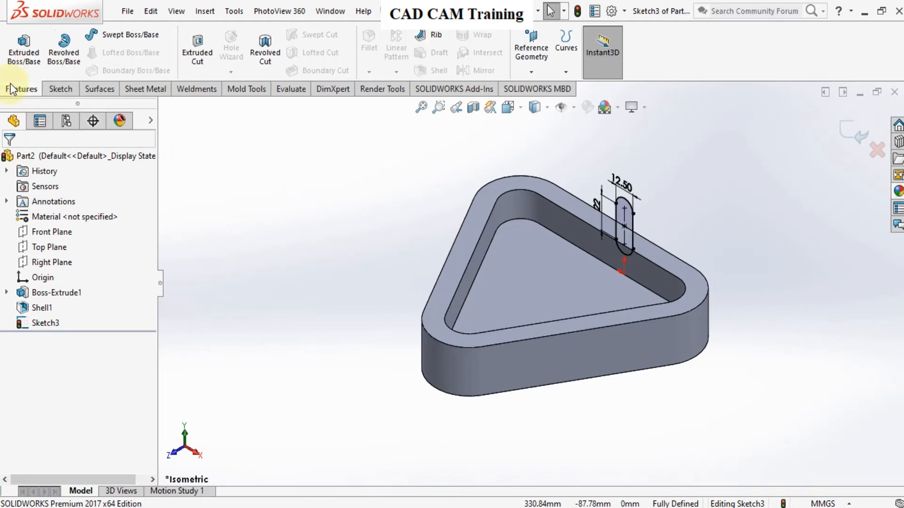
{"action": "left_click", "coordinate": [211, 58]}
{"action": "left_click", "coordinate": [89, 244]}
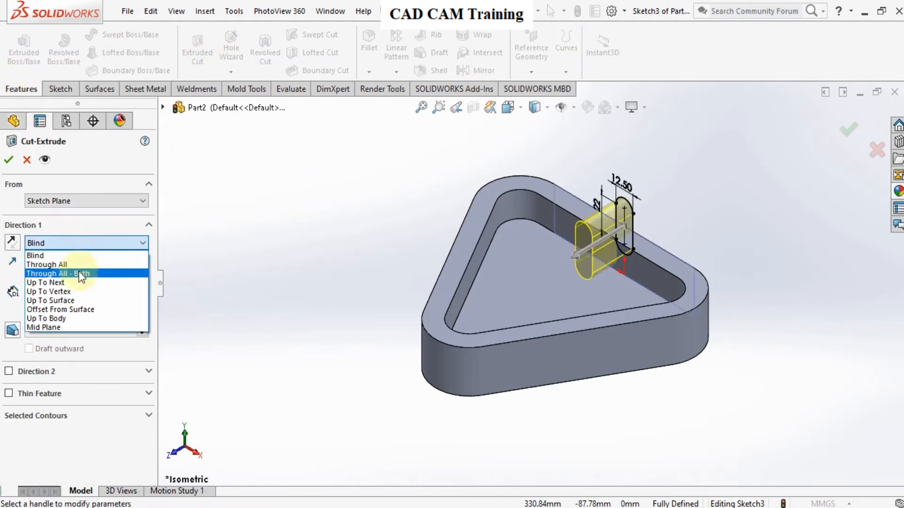
{"action": "left_click", "coordinate": [78, 300]}
{"action": "type", "text": "30"}
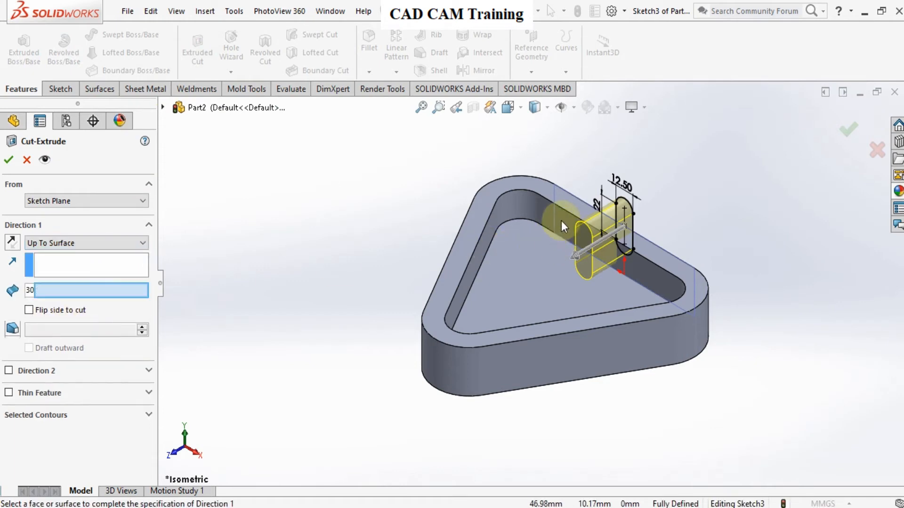
{"action": "left_click", "coordinate": [561, 221]}
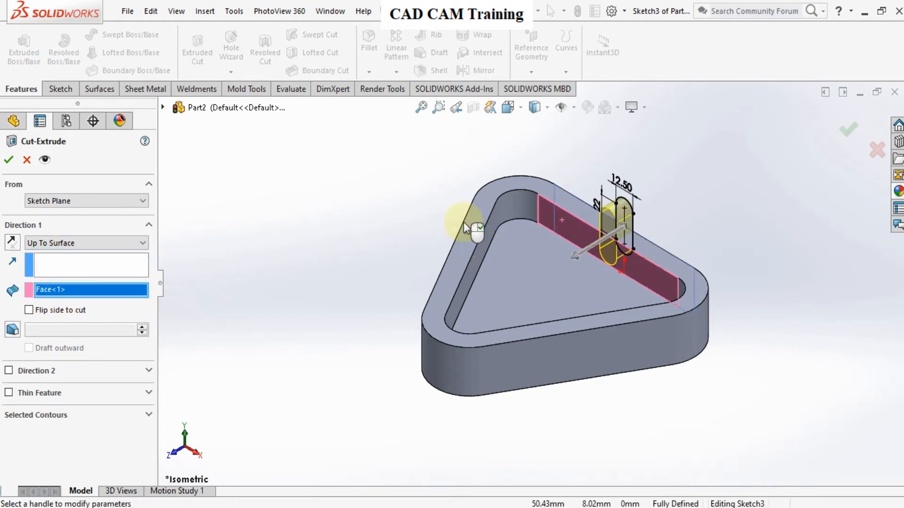
{"action": "left_click", "coordinate": [9, 160]}
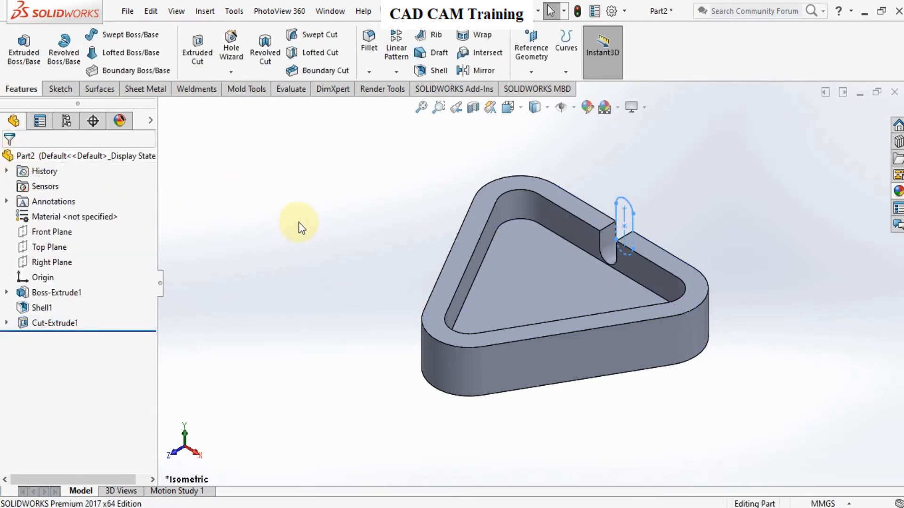
Create a reference axis where the Front Plane and Right Plane intersect.
{"action": "left_click", "coordinate": [60, 231]}
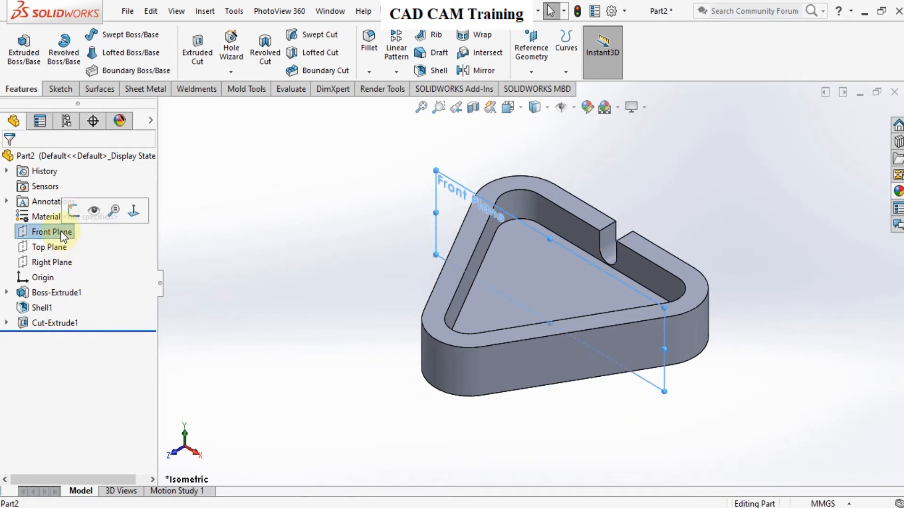
{"action": "left_click", "coordinate": [53, 261], "text": "ctrl"}
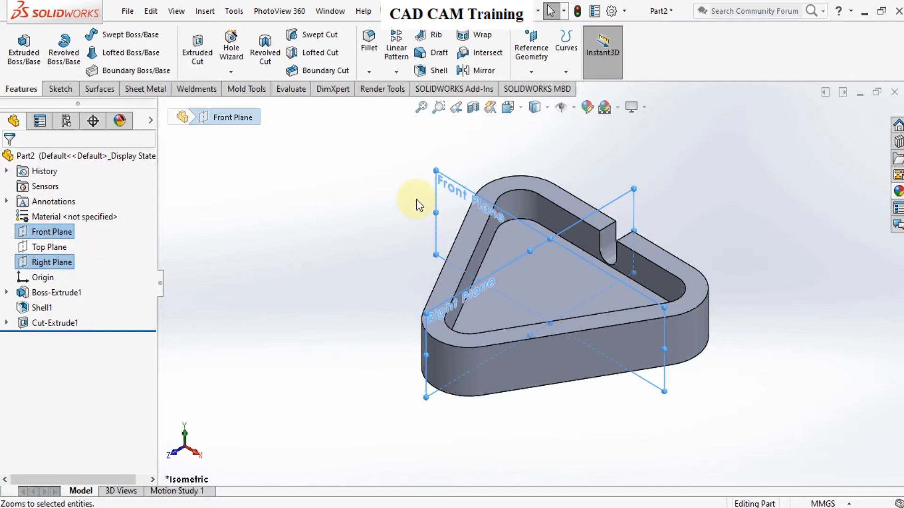
{"action": "left_click", "coordinate": [531, 72]}
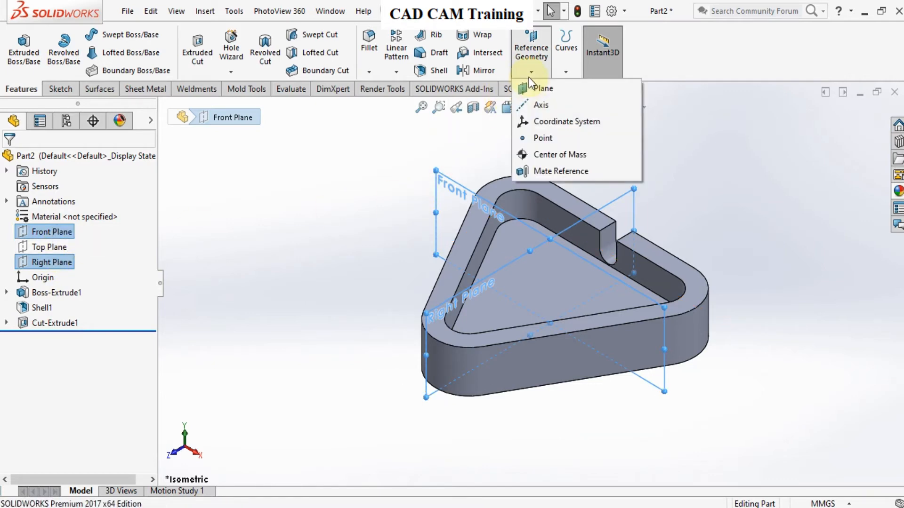
{"action": "left_click", "coordinate": [535, 104]}
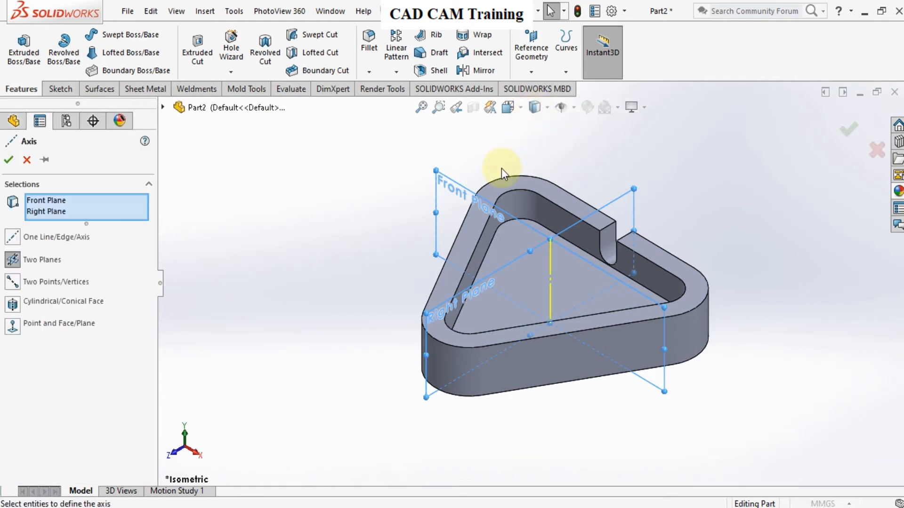
{"action": "left_click", "coordinate": [10, 160]}
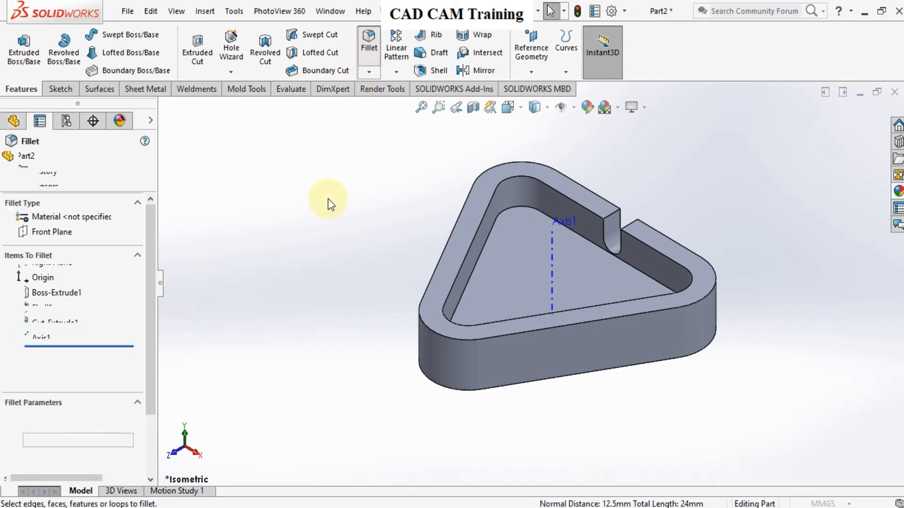
Fillet the two upper edges of the wall notch with a 5 mm radius.
{"action": "type", "text": "5"}
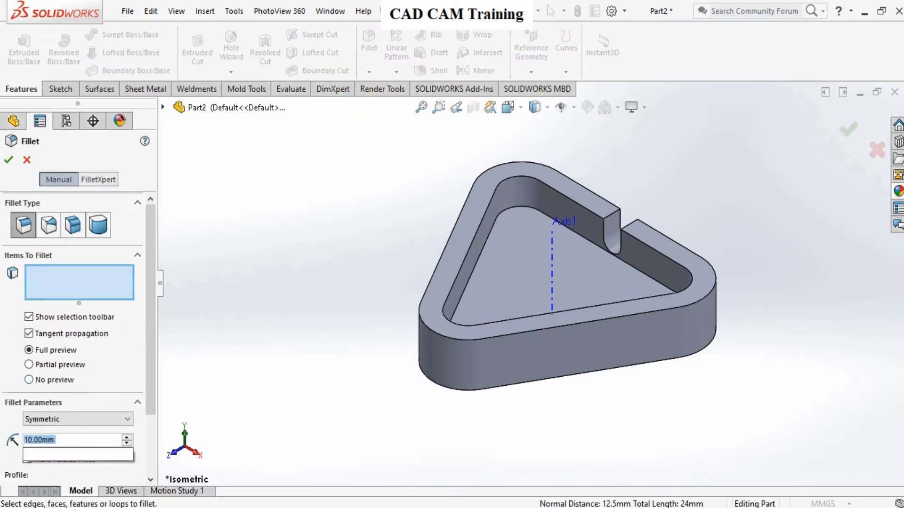
{"action": "key", "text": "Return"}
{"action": "scroll", "coordinate": [607, 218], "scroll_direction": "down", "scroll_amount": 2}
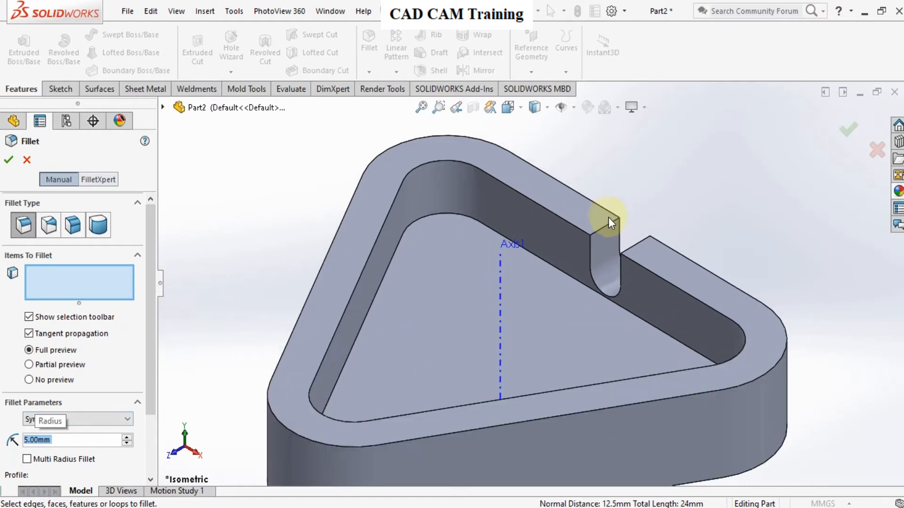
{"action": "left_click", "coordinate": [606, 224]}
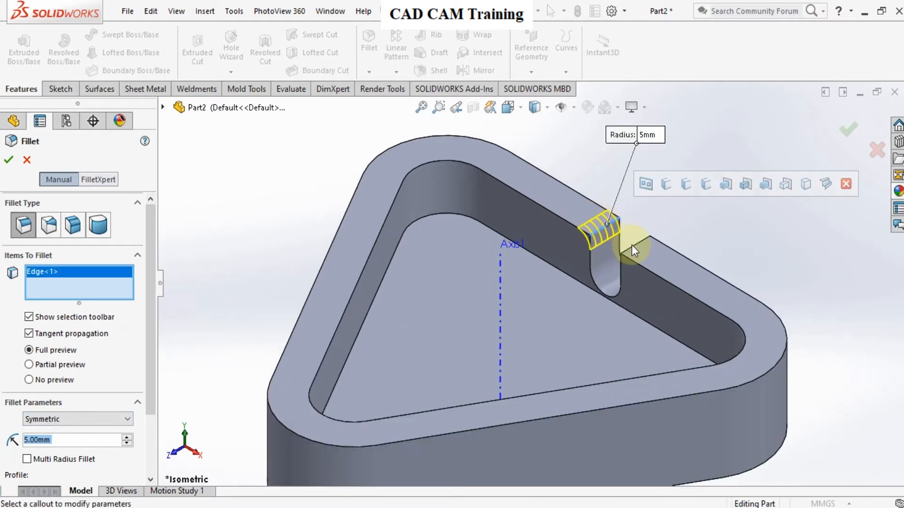
{"action": "left_click", "coordinate": [632, 247]}
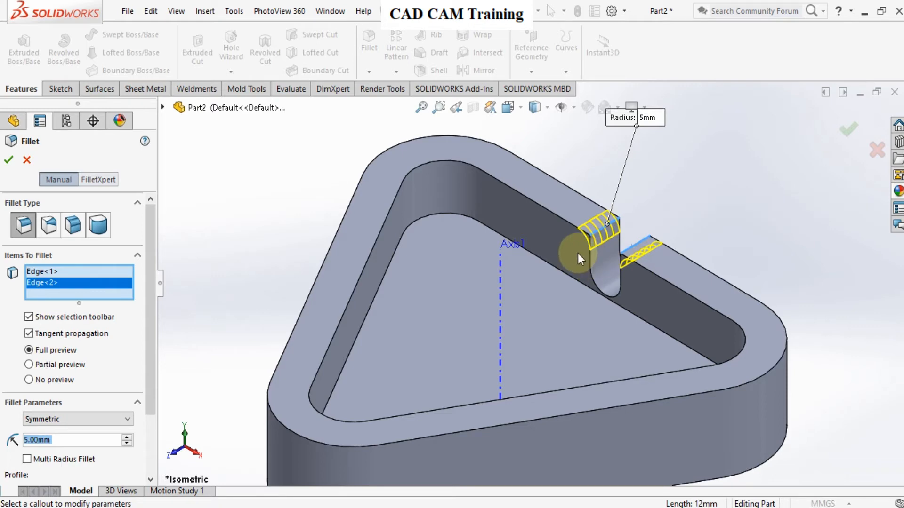
{"action": "left_click", "coordinate": [6, 160]}
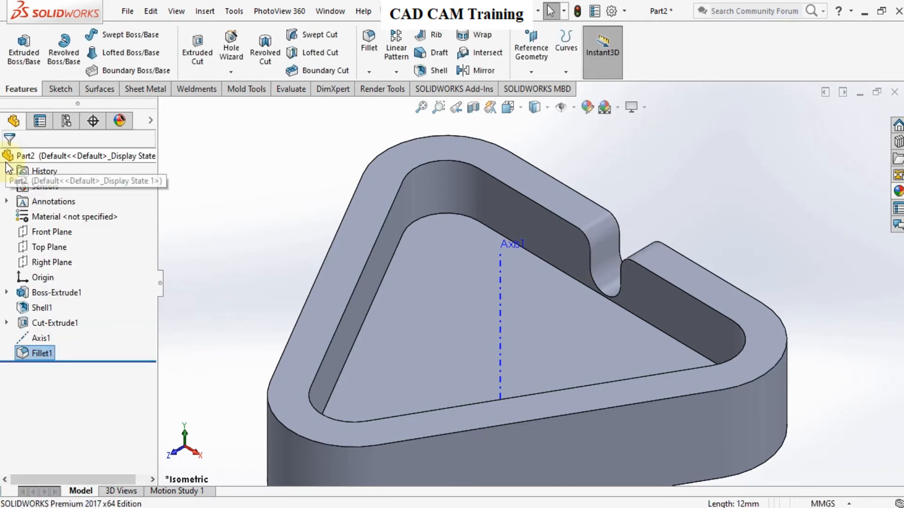
Set up a circular pattern of the notch cut and its fillet about the central axis, with 3 equally spaced instances over 360 degrees.
{"action": "key", "text": "f"}
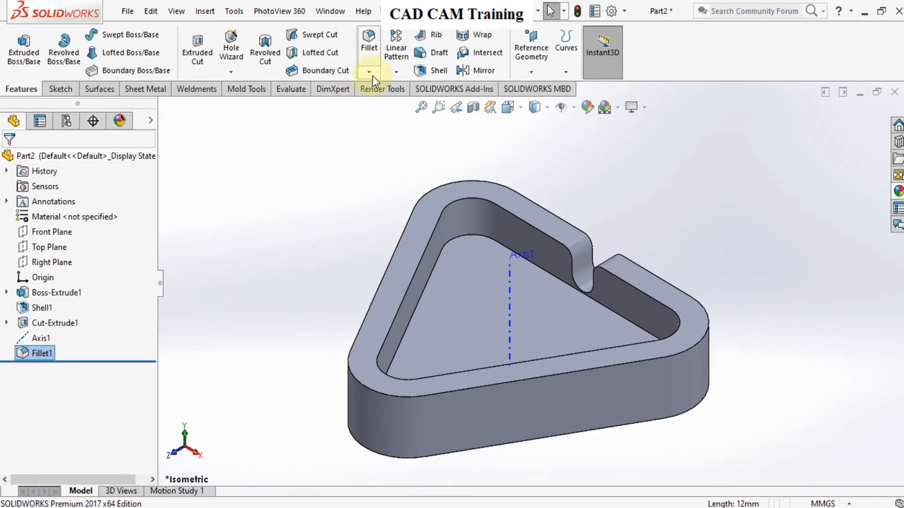
{"action": "left_click", "coordinate": [384, 73]}
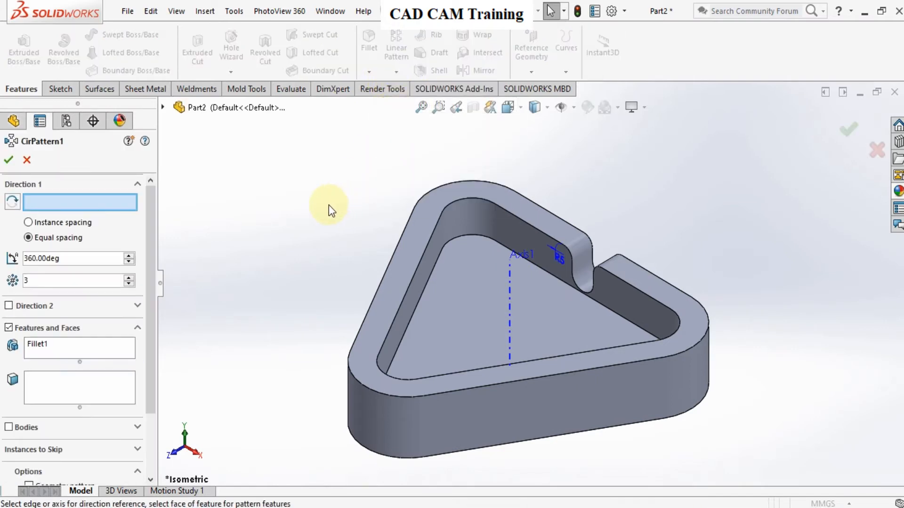
{"action": "left_click", "coordinate": [509, 287]}
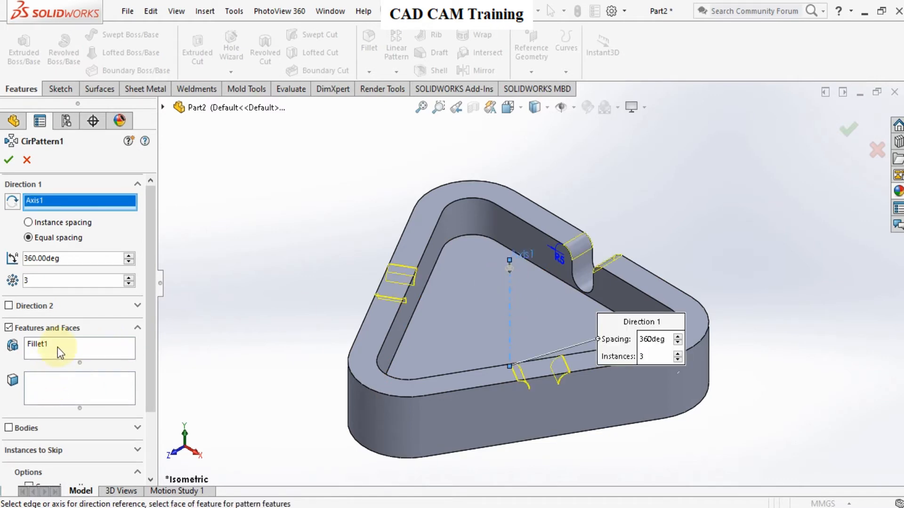
{"action": "left_click", "coordinate": [57, 348]}
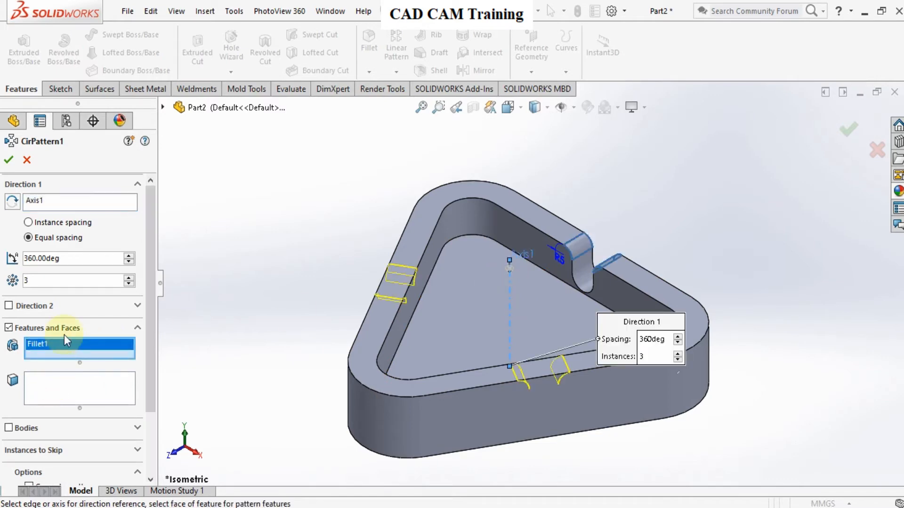
{"action": "left_click", "coordinate": [164, 107]}
{"action": "left_click", "coordinate": [209, 273]}
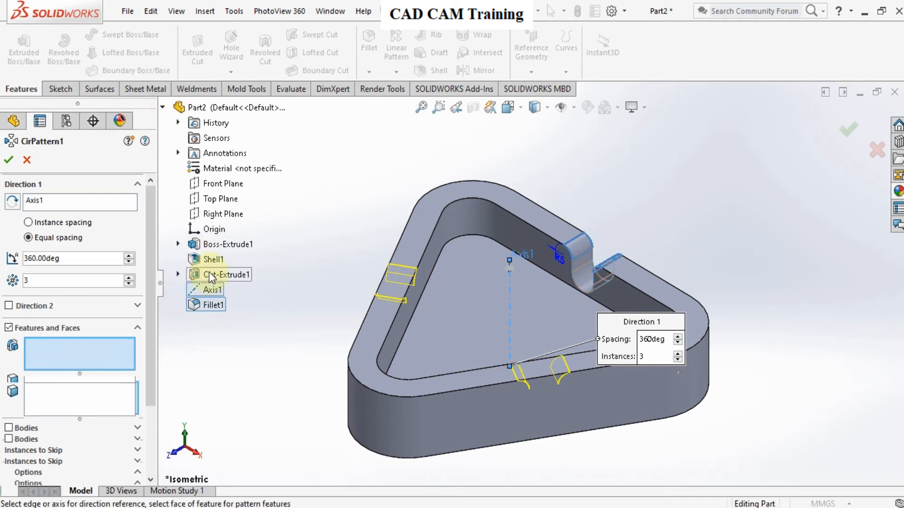
Create the notch pattern with the Geometry pattern option enabled, and hide the reference axis display.
{"action": "left_click", "coordinate": [10, 160]}
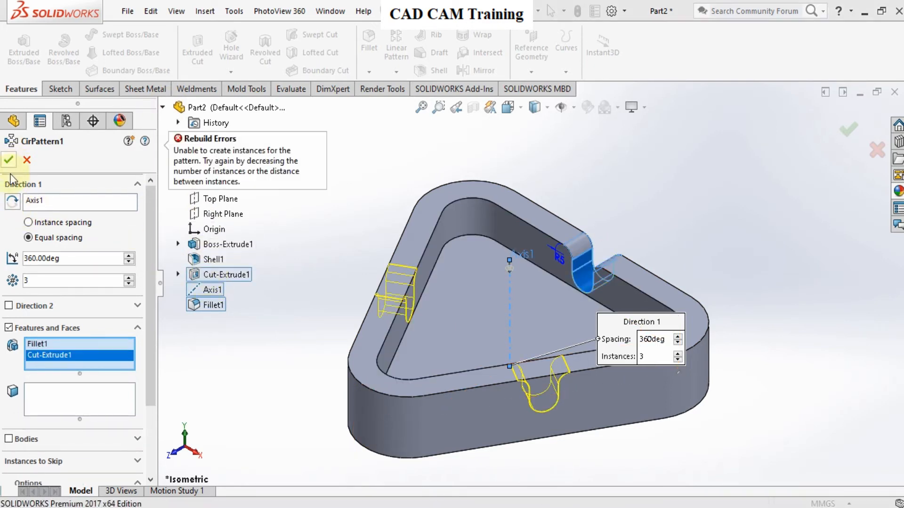
{"action": "scroll", "coordinate": [43, 442], "scroll_direction": "down", "scroll_amount": 3}
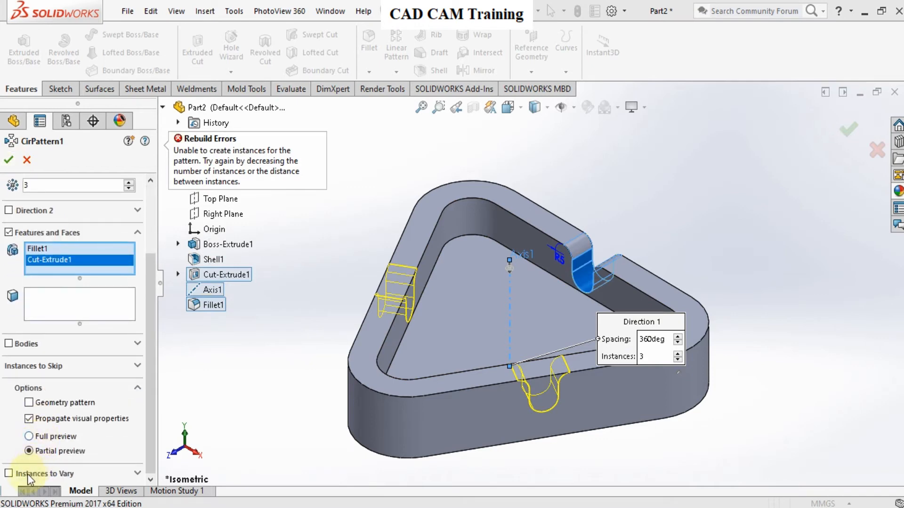
{"action": "left_click", "coordinate": [29, 402]}
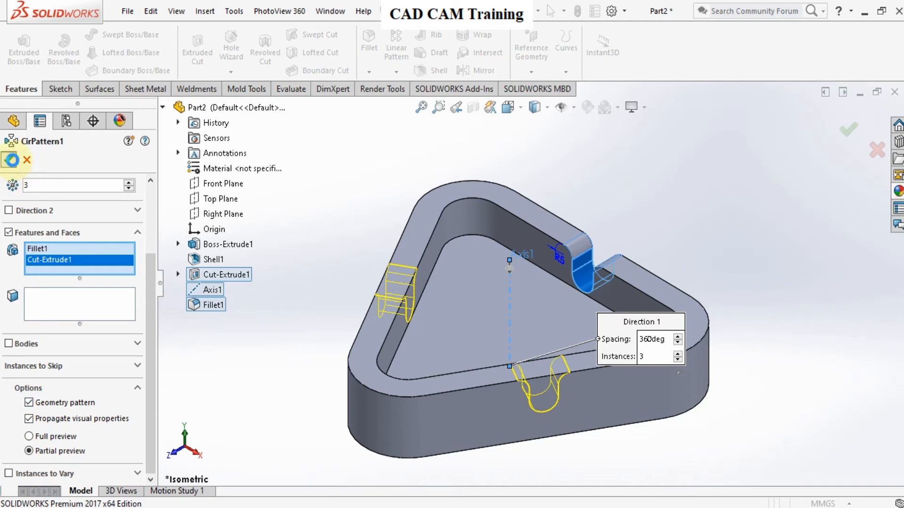
{"action": "left_click", "coordinate": [10, 160]}
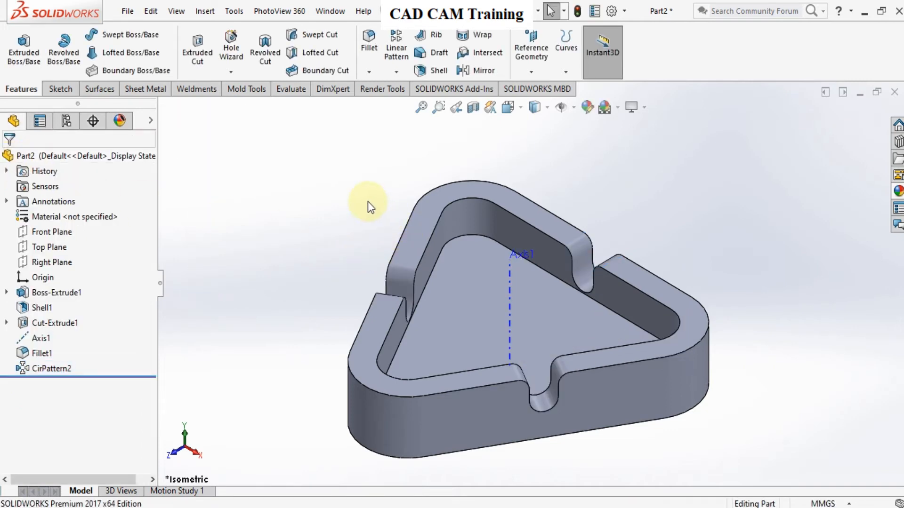
{"action": "left_click", "coordinate": [569, 109]}
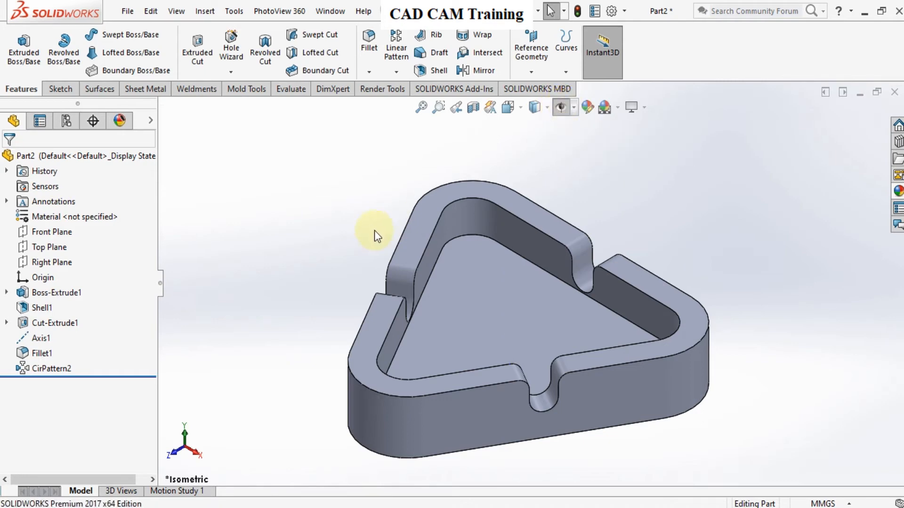
Fillet the edges of the inner floor face and the outer bottom face with a 5 mm radius.
{"action": "middle_click_drag", "start_coordinate": [509, 338], "coordinate": [529, 347]}
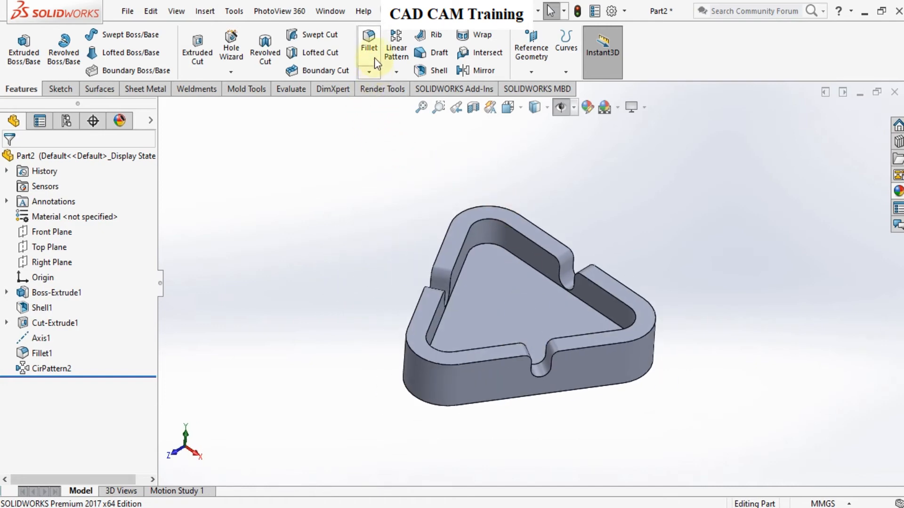
{"action": "left_click", "coordinate": [371, 52]}
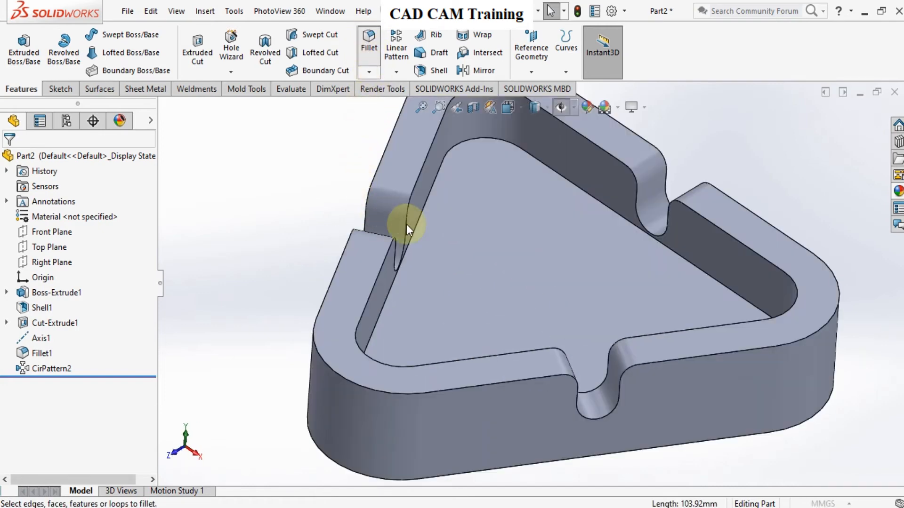
{"action": "left_click", "coordinate": [537, 262]}
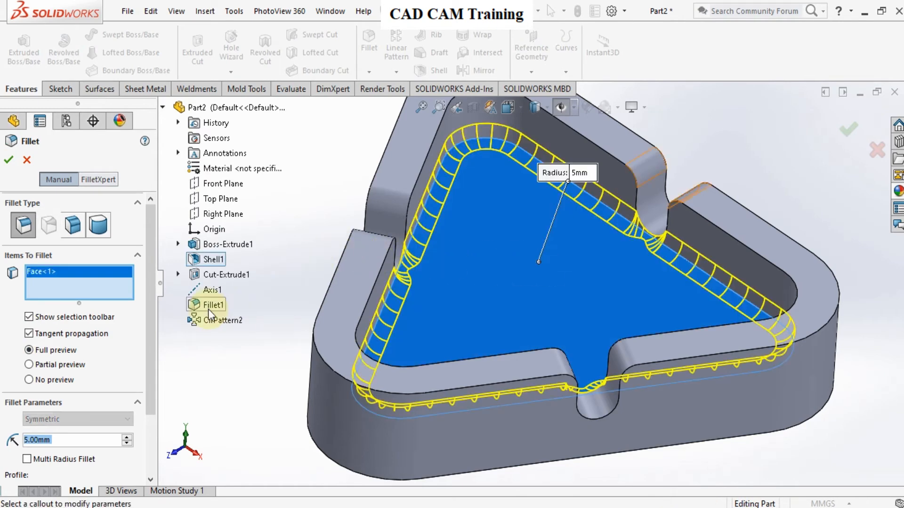
{"action": "scroll", "coordinate": [583, 258], "scroll_direction": "up", "scroll_amount": 2}
{"action": "middle_click_drag", "start_coordinate": [504, 284], "coordinate": [528, 145]}
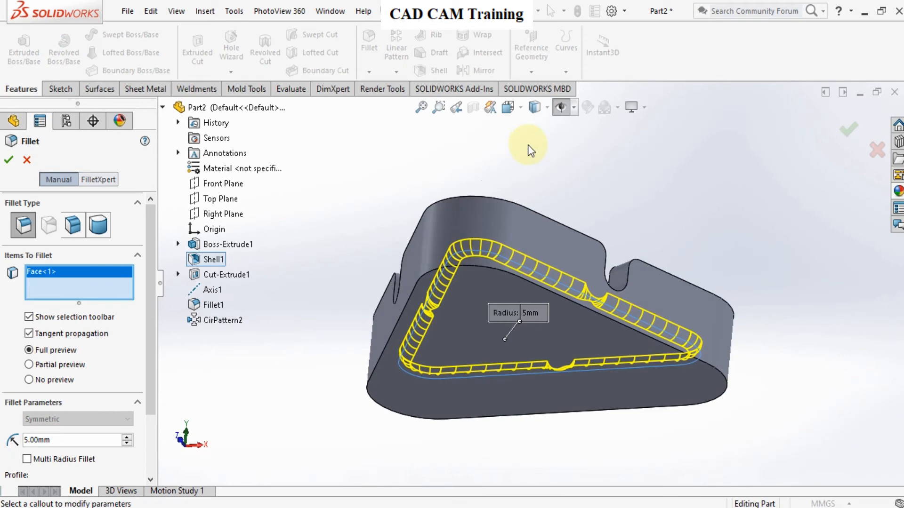
{"action": "left_click", "coordinate": [583, 333]}
{"action": "middle_click_drag", "start_coordinate": [503, 258], "coordinate": [486, 342]}
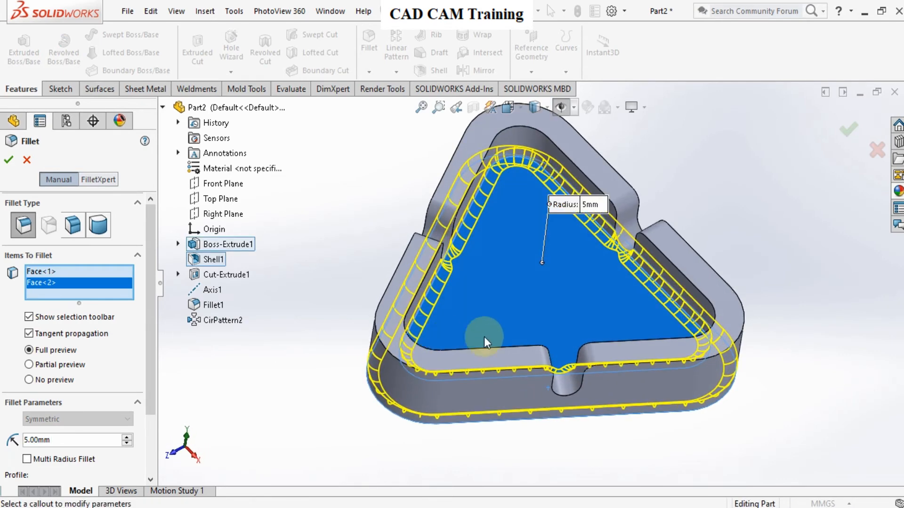
{"action": "scroll", "coordinate": [621, 332], "scroll_direction": "down", "scroll_amount": 3}
{"action": "scroll", "coordinate": [529, 263], "scroll_direction": "up", "scroll_amount": 3}
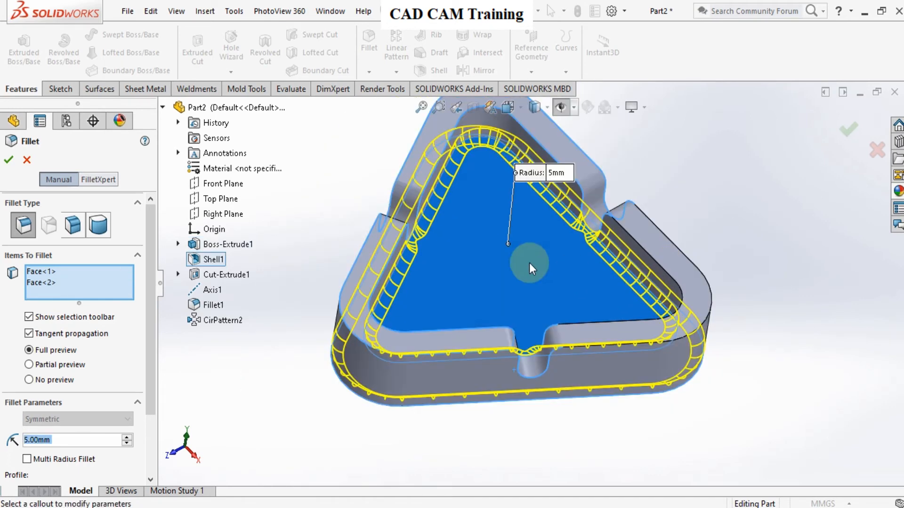
{"action": "key", "text": "f"}
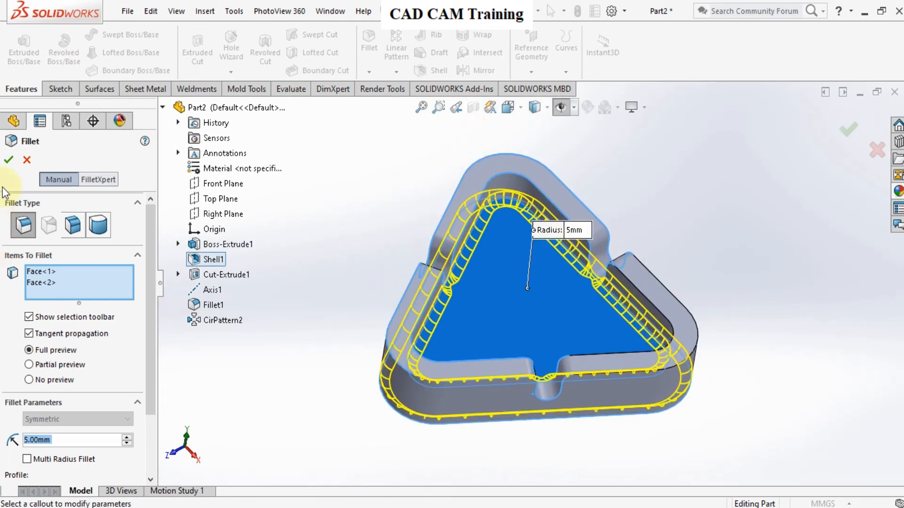
{"action": "left_click", "coordinate": [9, 160]}
Fillet the outer top edge of the wall, including the tangent notch edges, with a 5 mm symmetric radius.
{"action": "scroll", "coordinate": [535, 354], "scroll_direction": "down", "scroll_amount": 3}
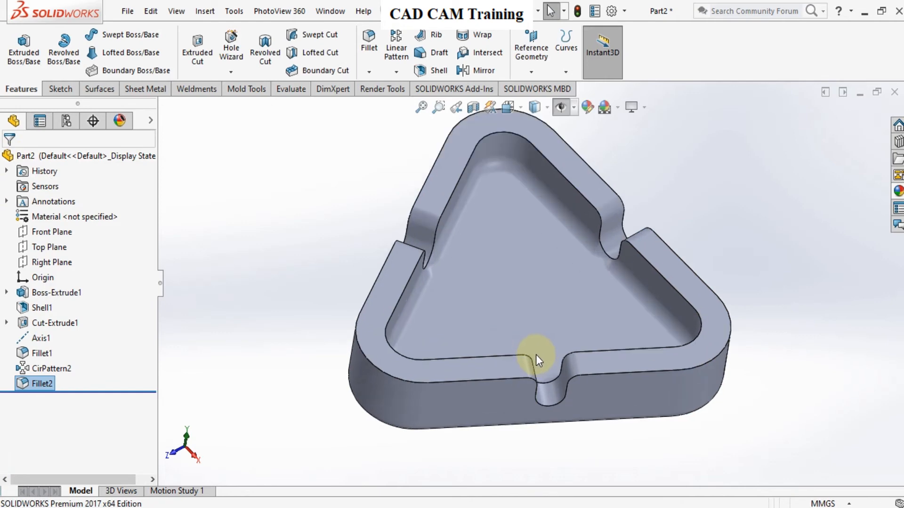
{"action": "middle_click_drag", "start_coordinate": [536, 332], "coordinate": [593, 295]}
{"action": "key", "text": "ctrl+7"}
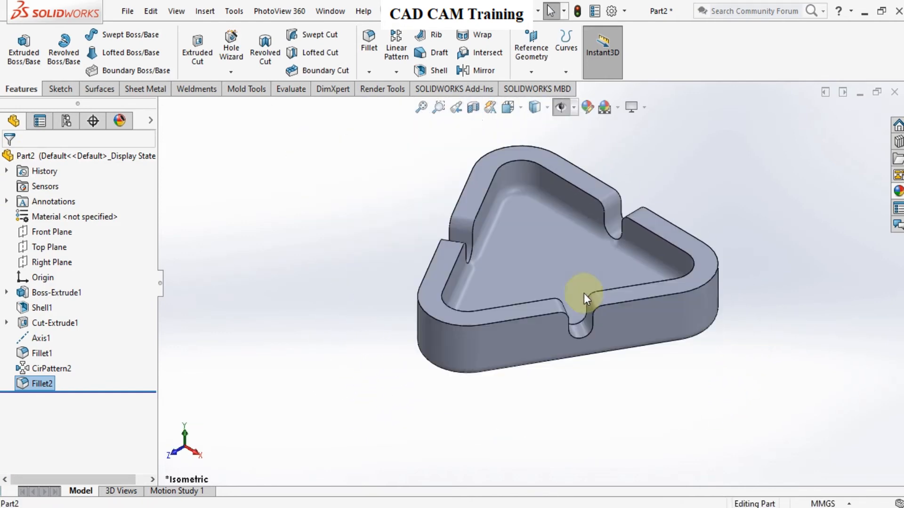
{"action": "left_click", "coordinate": [374, 56]}
{"action": "double_click", "coordinate": [125, 439]}
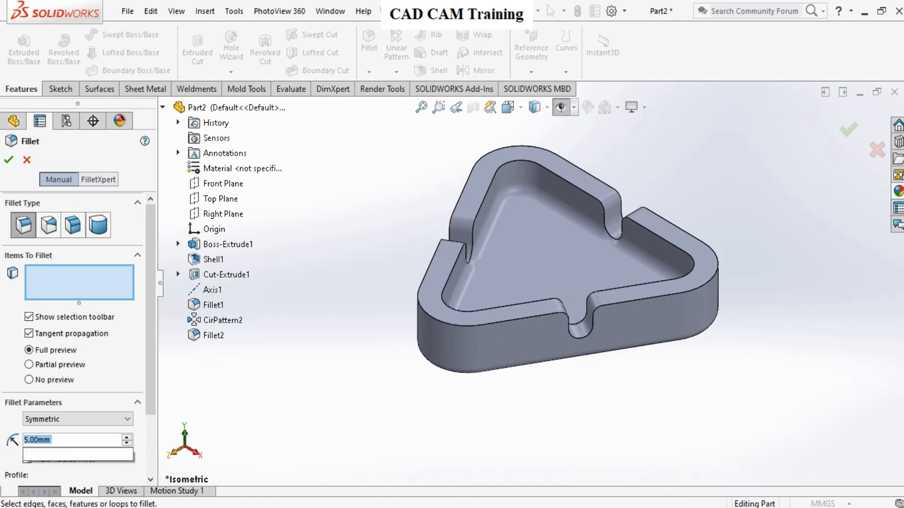
{"action": "type", "text": "1"}
{"action": "key", "text": "Return"}
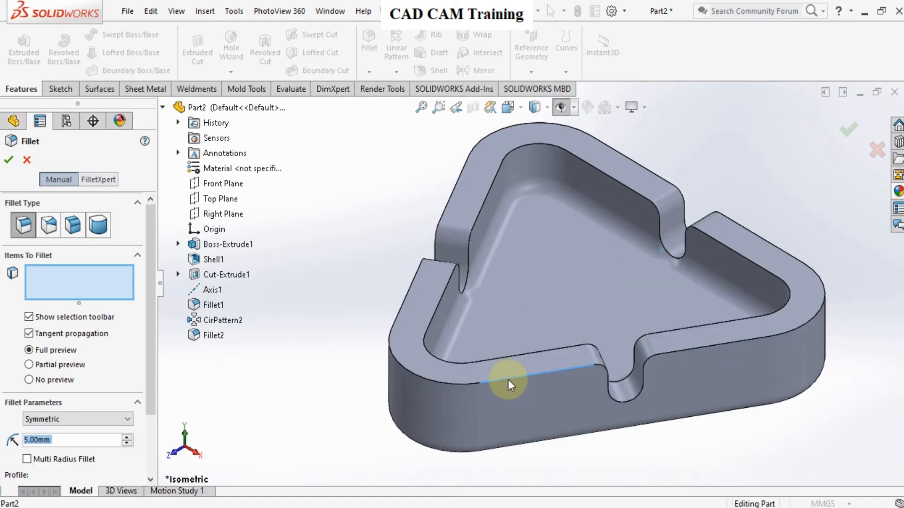
{"action": "left_click", "coordinate": [508, 380]}
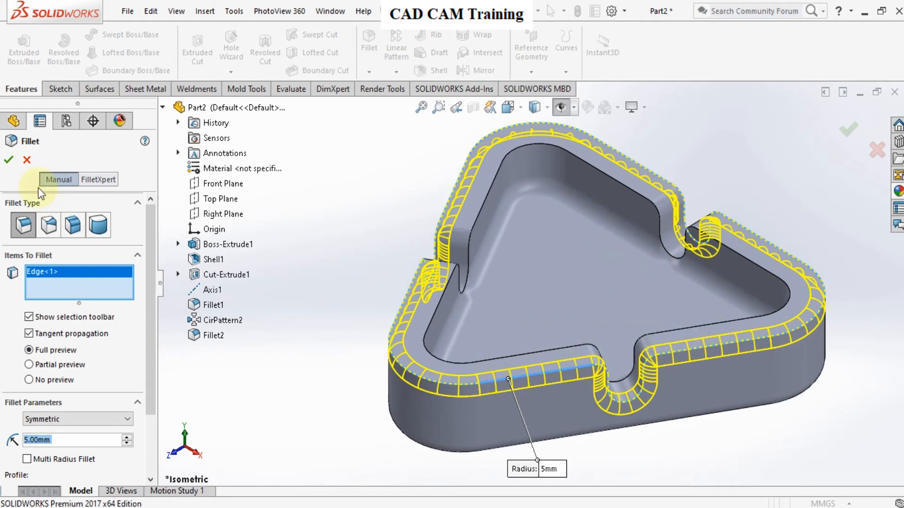
{"action": "left_click", "coordinate": [7, 160]}
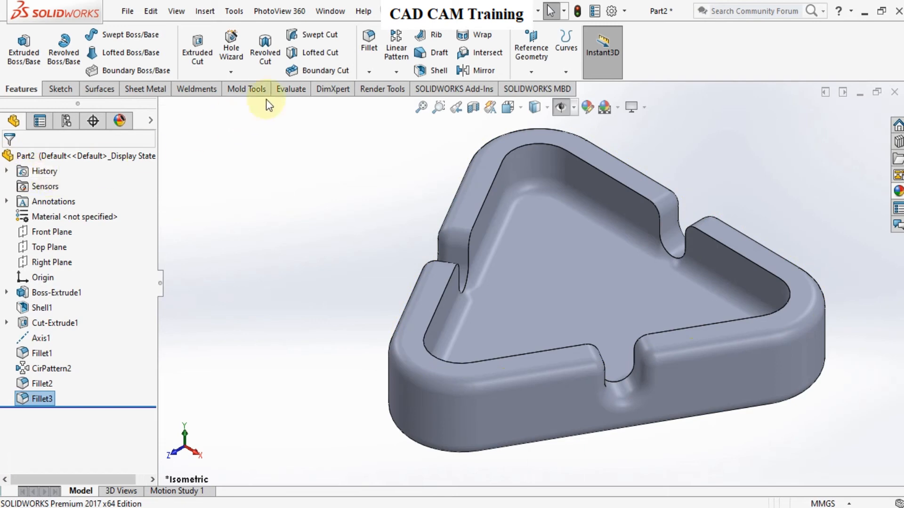
Fillet the inner top edge of the wall, including its tangent notch edges, with a 5 mm radius.
{"action": "left_click", "coordinate": [367, 41]}
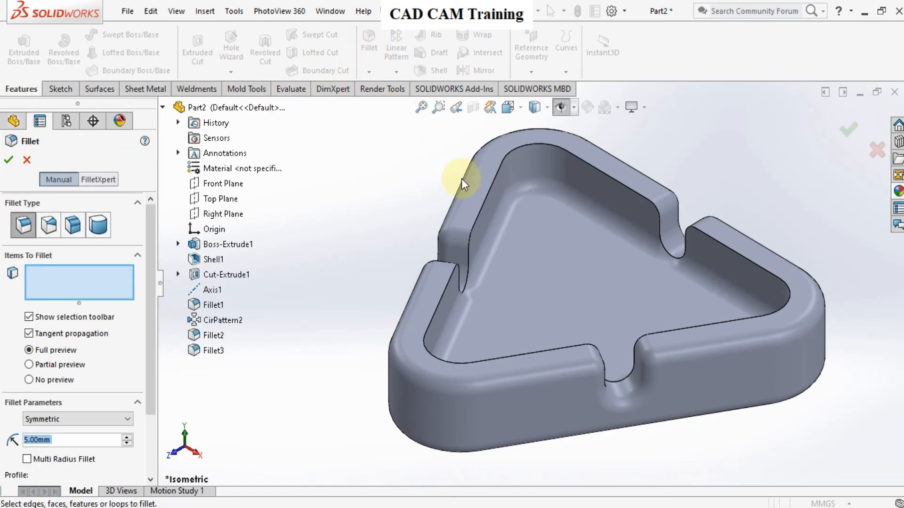
{"action": "left_click", "coordinate": [485, 204]}
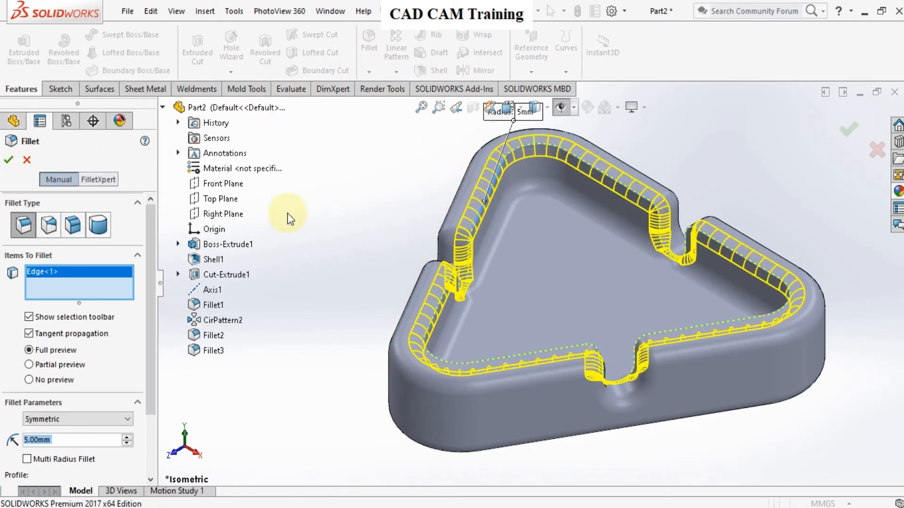
{"action": "left_click", "coordinate": [9, 160]}
Switch the display style to Shaded without edges and view the part from the isometric orientation.
{"action": "scroll", "coordinate": [522, 192], "scroll_direction": "up", "scroll_amount": 3}
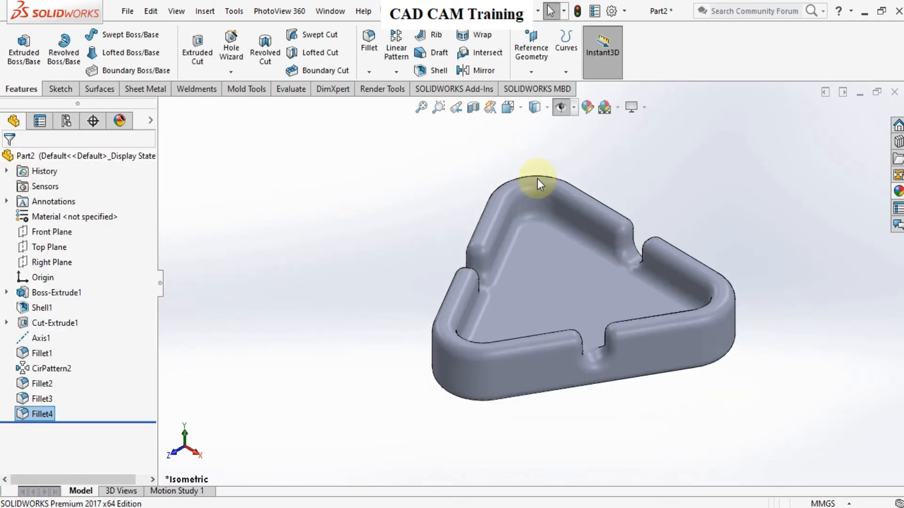
{"action": "left_click", "coordinate": [547, 108]}
{"action": "left_click", "coordinate": [536, 146]}
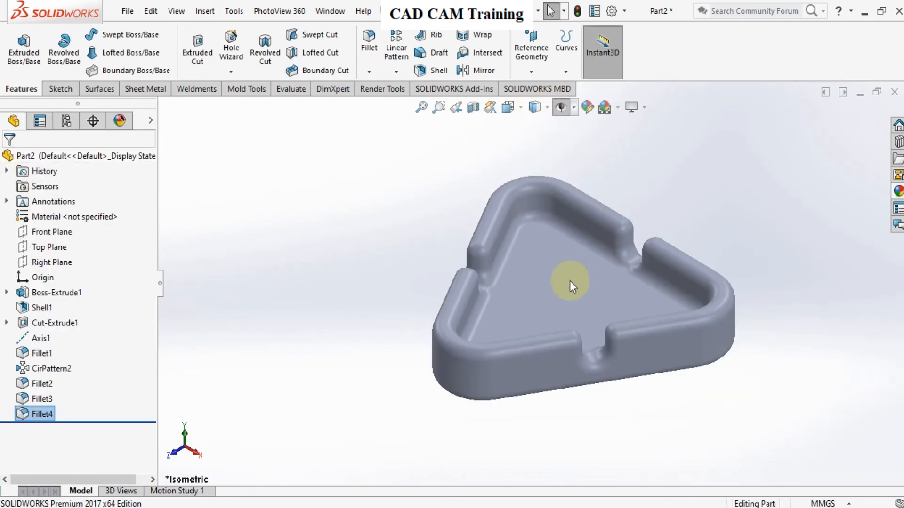
{"action": "mouse_move", "coordinate": [570, 281]}
{"action": "middle_mouse_down"}
{"action": "mouse_move", "coordinate": [584, 258]}
{"action": "mouse_move", "coordinate": [630, 282]}
{"action": "mouse_move", "coordinate": [582, 289]}
{"action": "middle_mouse_up"}
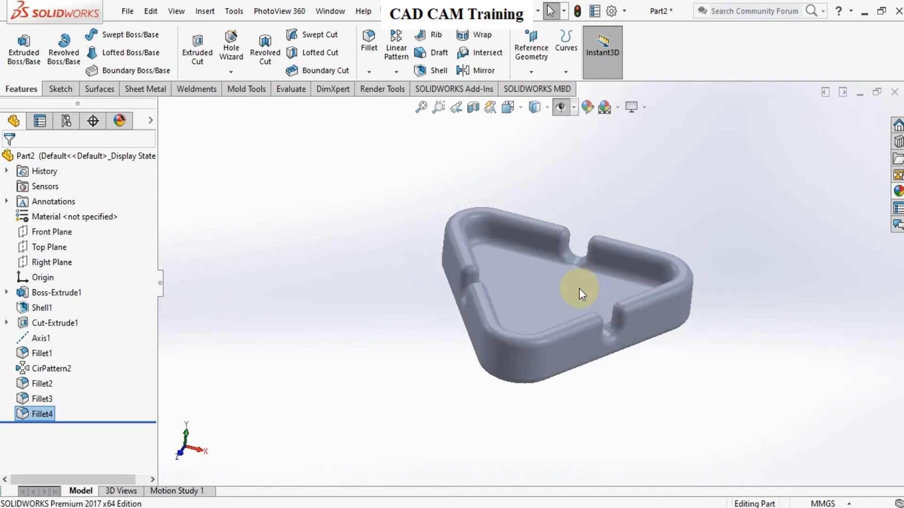
{"action": "key", "text": "ctrl+7"}
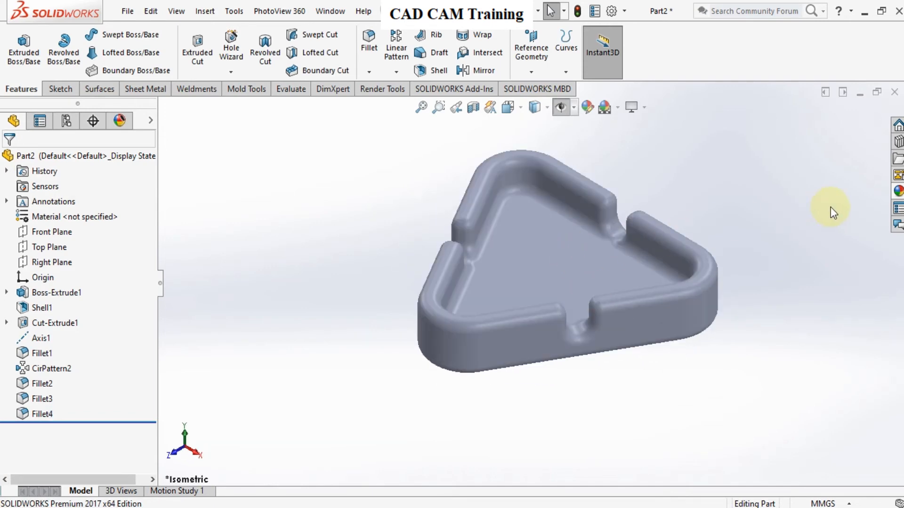
Apply the polished steel appearance from the Metal > Steel category to the whole part.
{"action": "left_click", "coordinate": [896, 191]}
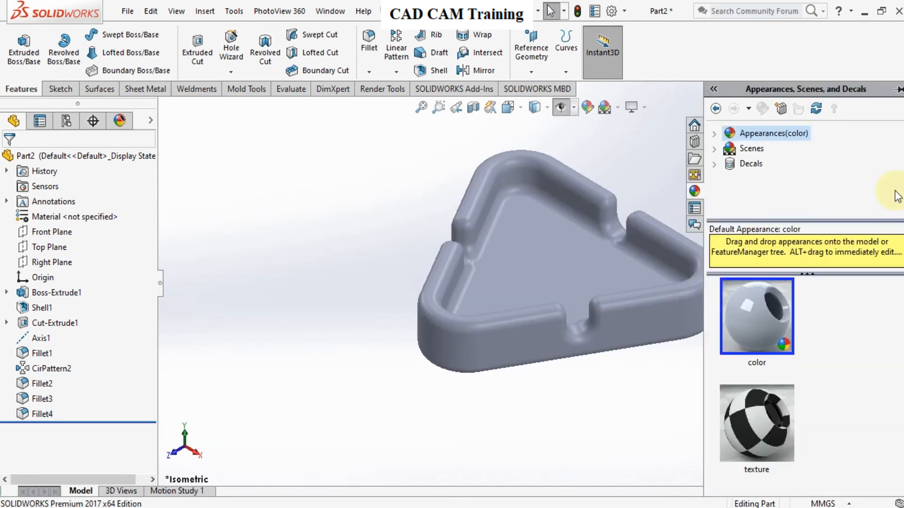
{"action": "left_click", "coordinate": [716, 135]}
{"action": "left_click", "coordinate": [730, 163]}
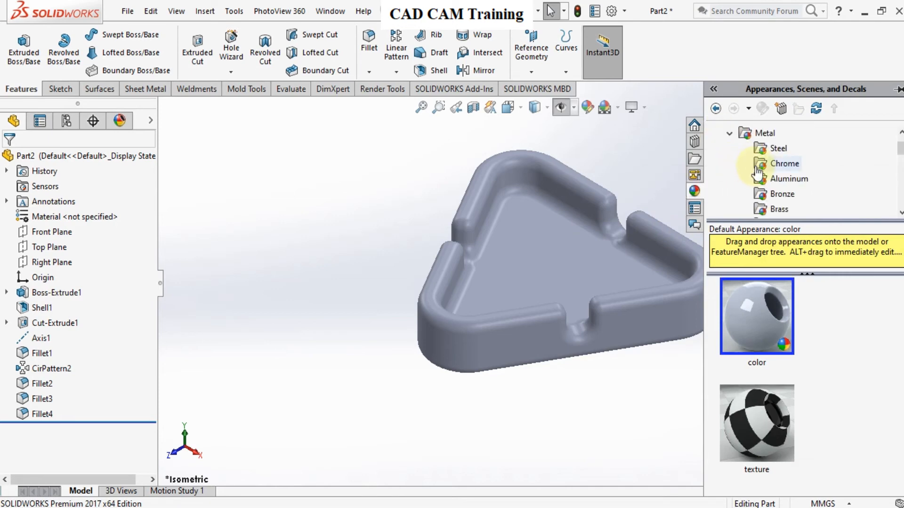
{"action": "left_click", "coordinate": [778, 148]}
{"action": "left_click", "coordinate": [759, 331]}
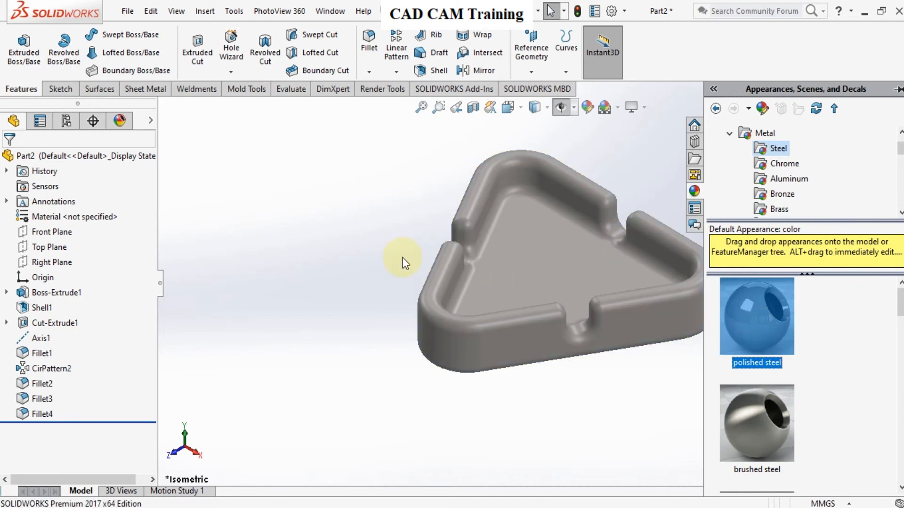
Select both 5 mm top-edge fillets, the circular notch pattern and the notch cut together in the feature tree.
{"action": "left_click", "coordinate": [38, 398]}
{"action": "left_click", "coordinate": [36, 414], "text": "ctrl"}
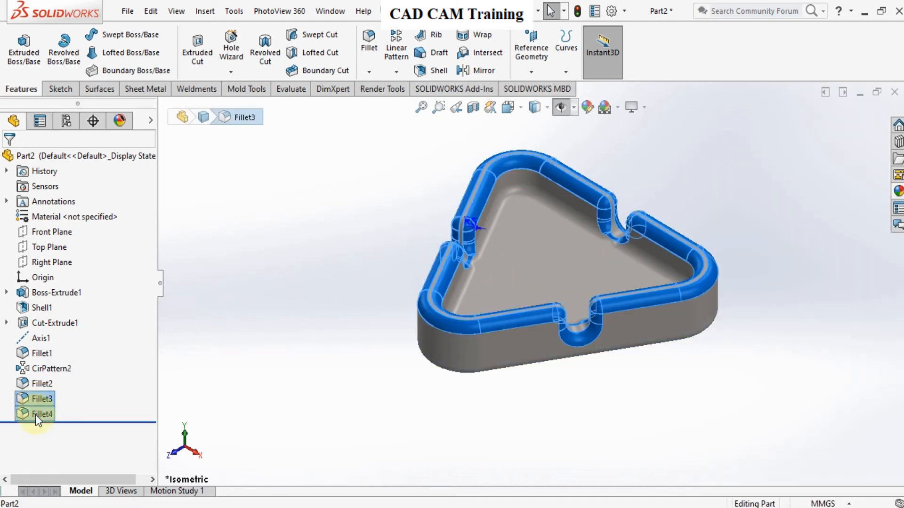
{"action": "left_click", "coordinate": [30, 385], "text": "ctrl"}
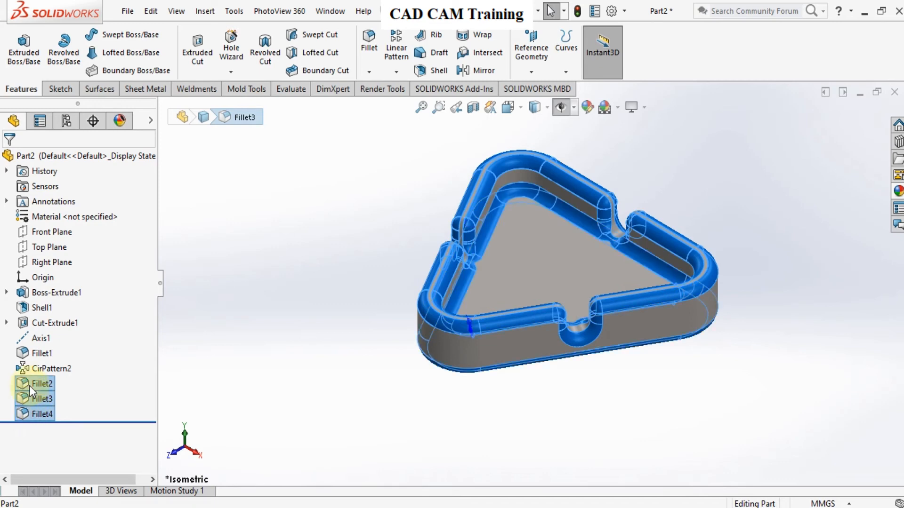
{"action": "left_click", "coordinate": [29, 384], "text": "ctrl"}
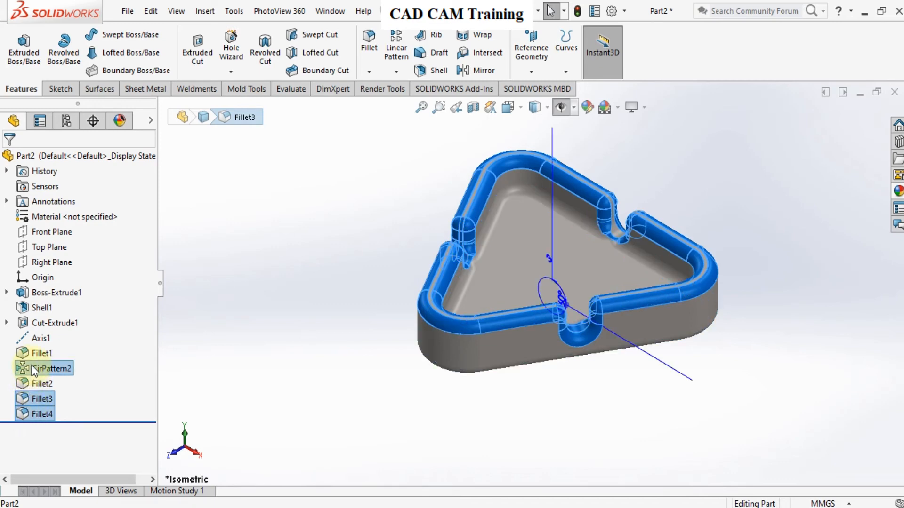
{"action": "left_click", "coordinate": [38, 324], "text": "ctrl"}
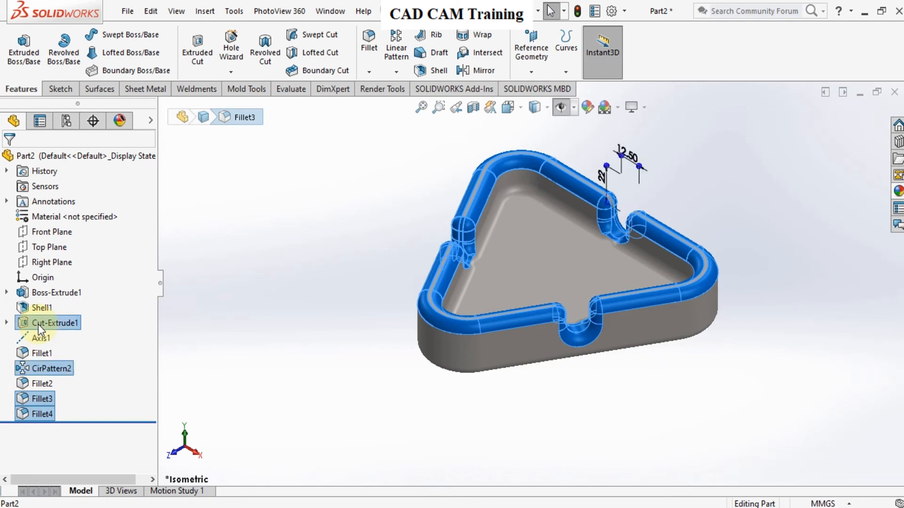
Add the front outer wall face and its two adjacent rounded corner faces to the selection.
{"action": "scroll", "coordinate": [591, 315], "scroll_direction": "down", "scroll_amount": 5}
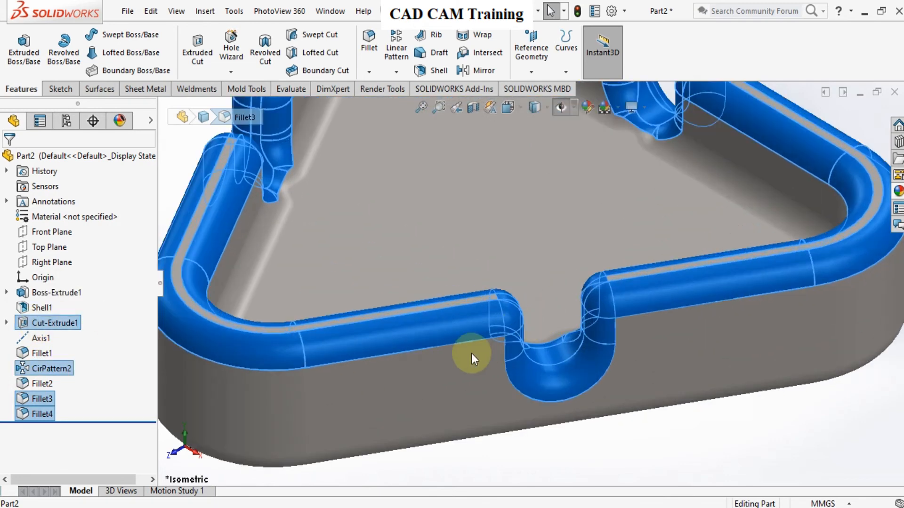
{"action": "left_click", "coordinate": [435, 384], "text": "ctrl"}
{"action": "left_click", "coordinate": [842, 303], "text": "ctrl"}
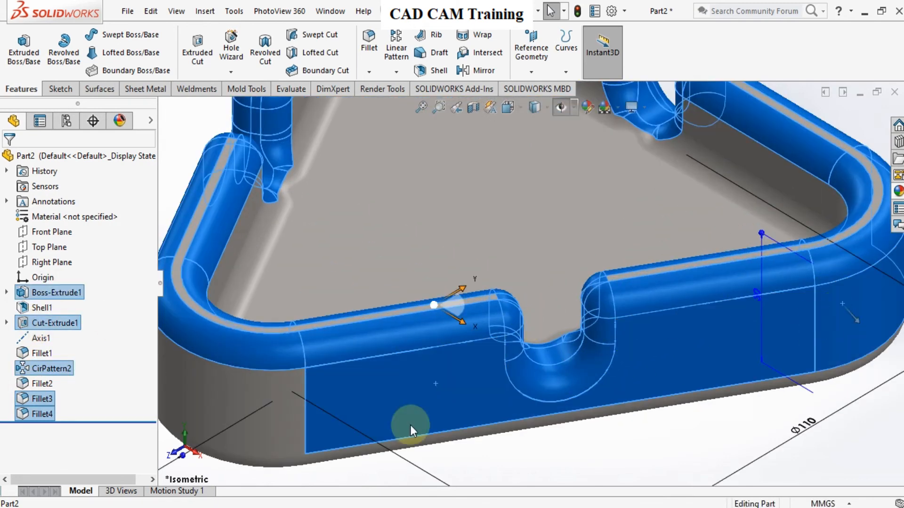
{"action": "left_click", "coordinate": [210, 392], "text": "ctrl"}
Add the narrow flat top faces of the rim between the notches to the selection.
{"action": "scroll", "coordinate": [255, 310], "scroll_direction": "down", "scroll_amount": 5}
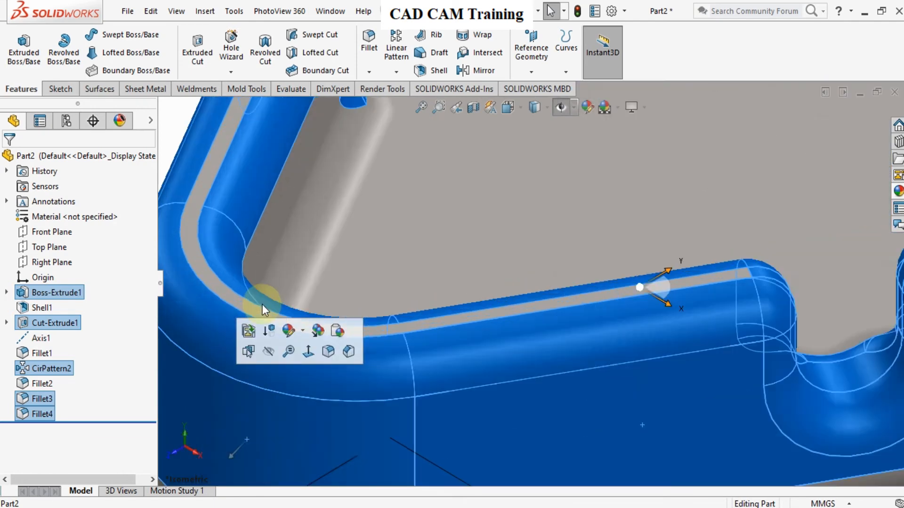
{"action": "left_click", "coordinate": [289, 312], "text": "ctrl"}
{"action": "scroll", "coordinate": [531, 335], "scroll_direction": "up", "scroll_amount": 4}
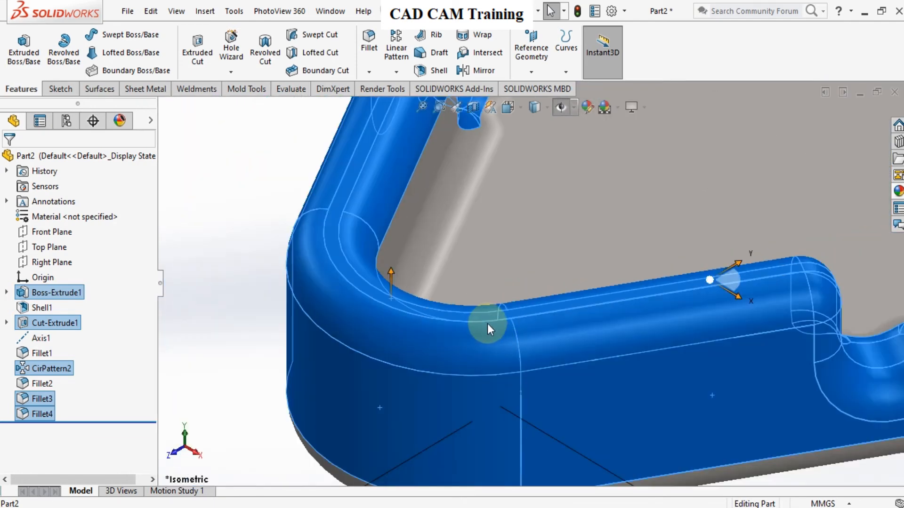
{"action": "scroll", "coordinate": [487, 278], "scroll_direction": "up", "scroll_amount": 3}
{"action": "scroll", "coordinate": [586, 184], "scroll_direction": "down", "scroll_amount": 6}
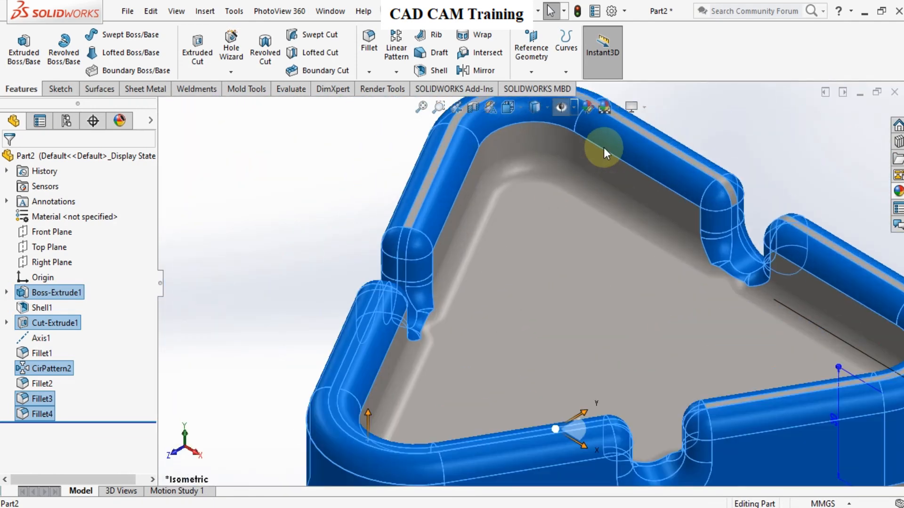
{"action": "left_click", "coordinate": [652, 141], "text": "ctrl"}
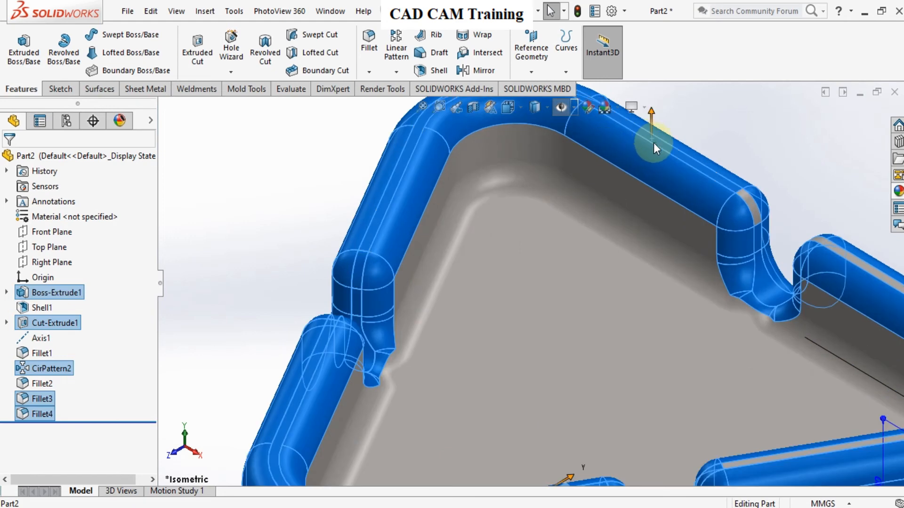
{"action": "left_click", "coordinate": [834, 250], "text": "ctrl"}
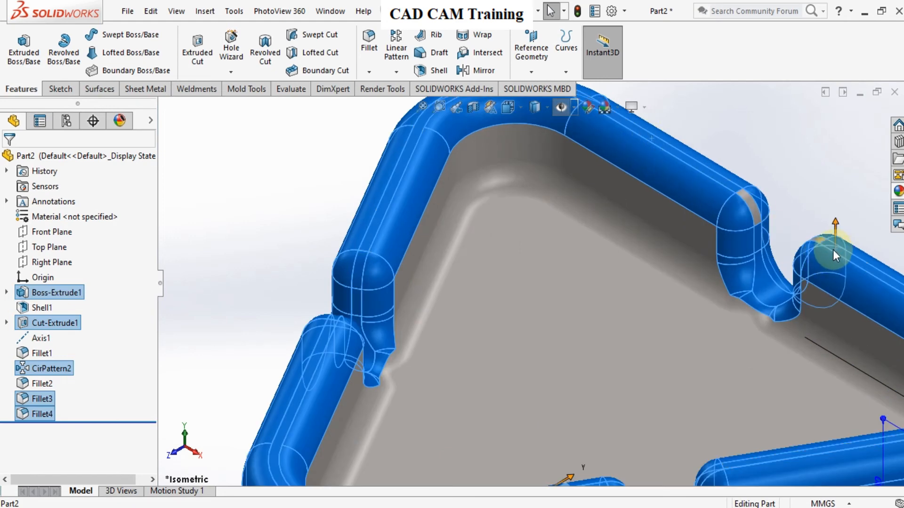
Add the small rounded top faces on both sides of the rear notch to the selection.
{"action": "left_click", "coordinate": [756, 216], "text": "ctrl"}
{"action": "middle_click_drag", "start_coordinate": [744, 267], "coordinate": [814, 325]}
{"action": "scroll", "coordinate": [838, 238], "scroll_direction": "down", "scroll_amount": 3}
{"action": "left_click", "coordinate": [790, 268], "text": "ctrl"}
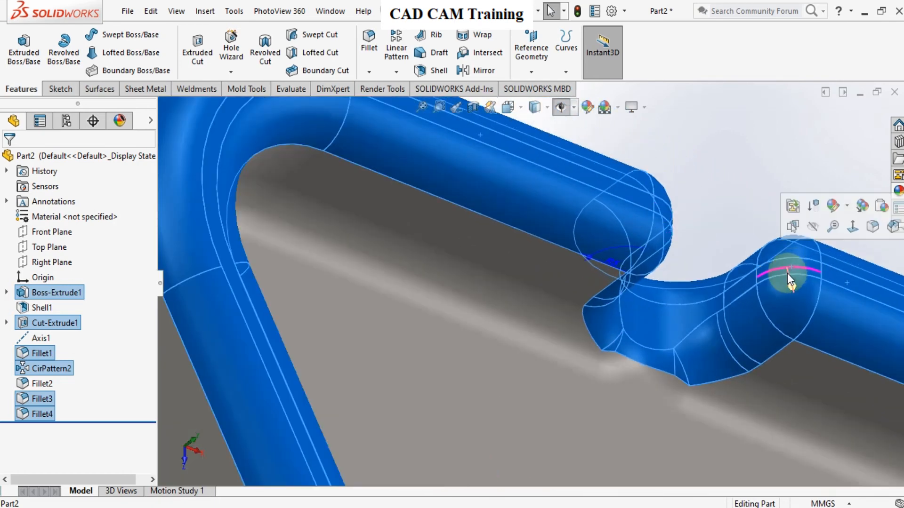
Add the remaining outer wall and corner faces around the part to the selection.
{"action": "scroll", "coordinate": [770, 301], "scroll_direction": "up", "scroll_amount": 6}
{"action": "scroll", "coordinate": [748, 367], "scroll_direction": "up", "scroll_amount": 5}
{"action": "middle_click_drag", "start_coordinate": [741, 401], "coordinate": [657, 423]}
{"action": "scroll", "coordinate": [588, 410], "scroll_direction": "down", "scroll_amount": 6}
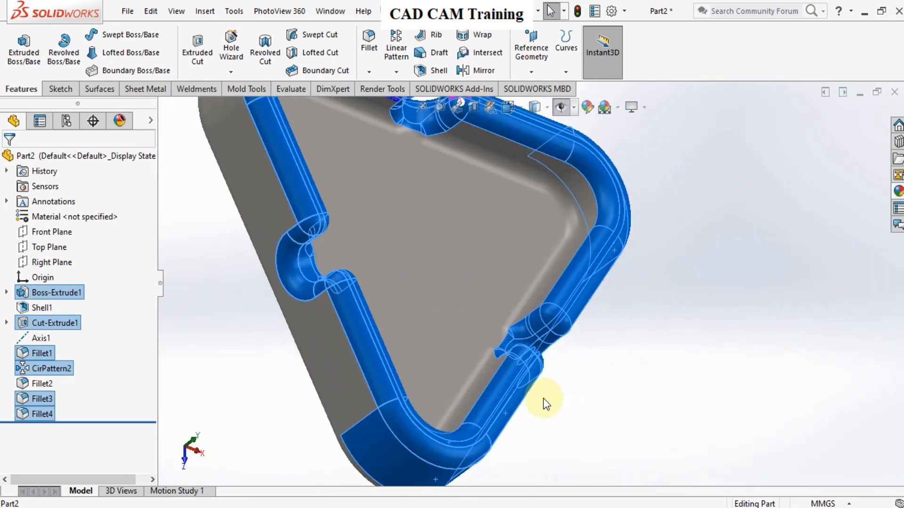
{"action": "scroll", "coordinate": [338, 348], "scroll_direction": "up", "scroll_amount": 6}
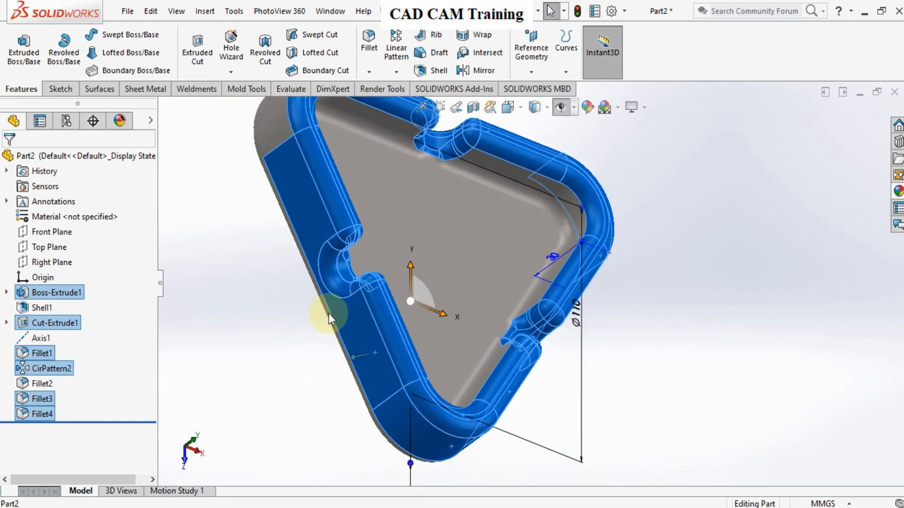
{"action": "middle_click_drag", "start_coordinate": [372, 268], "coordinate": [541, 298]}
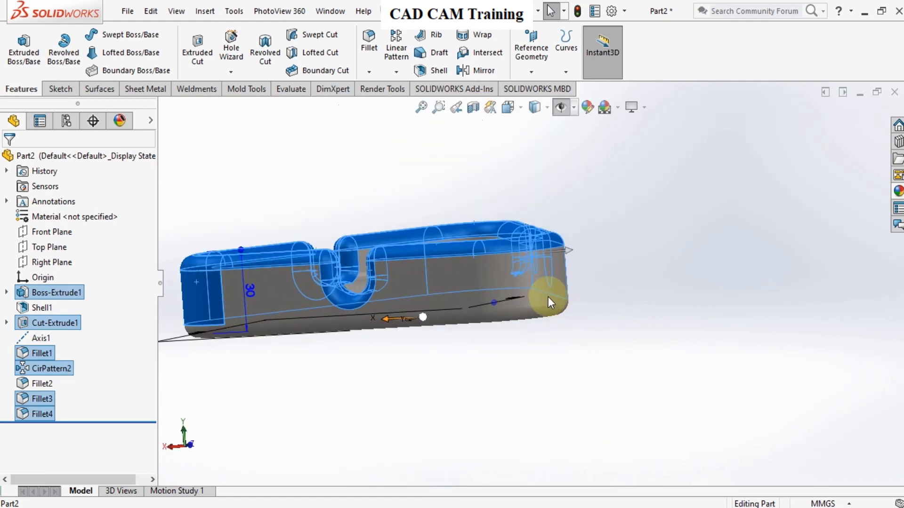
{"action": "left_click", "coordinate": [456, 284]}
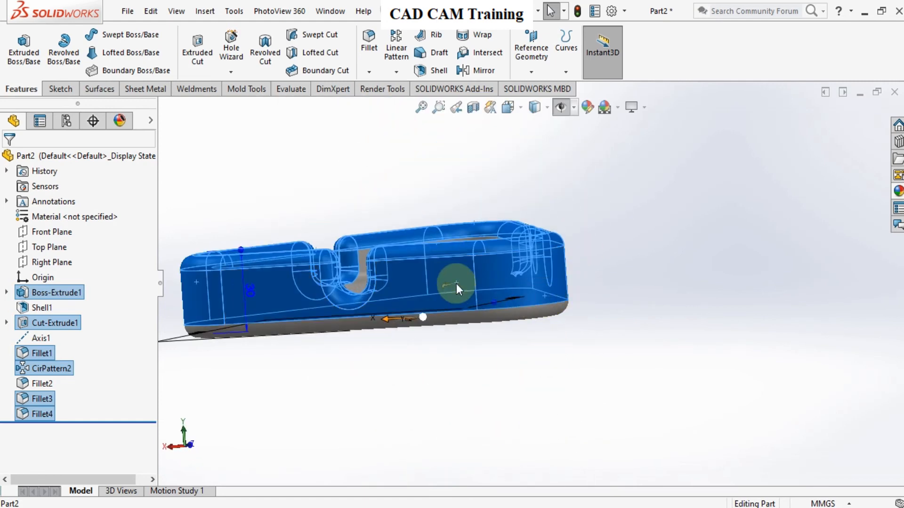
{"action": "left_click", "coordinate": [513, 315]}
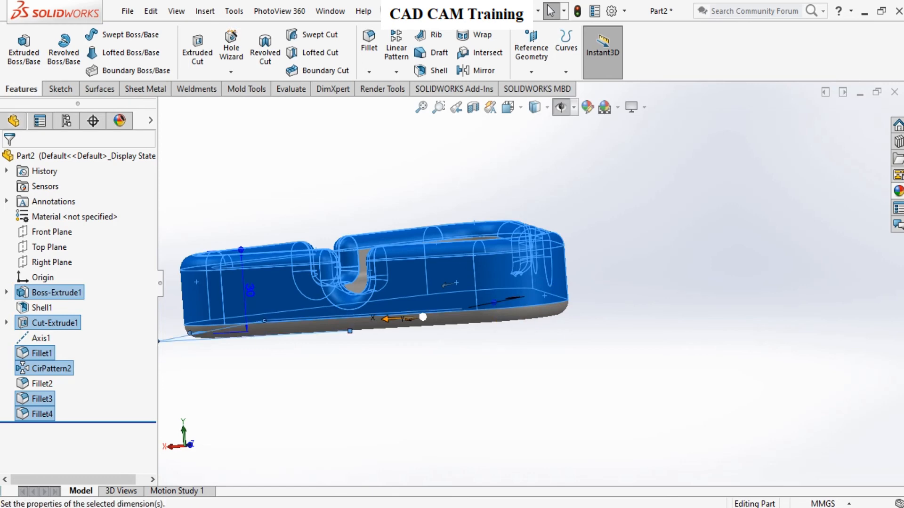
{"action": "scroll", "coordinate": [537, 300], "scroll_direction": "down", "scroll_amount": 5}
{"action": "left_click", "coordinate": [529, 328]}
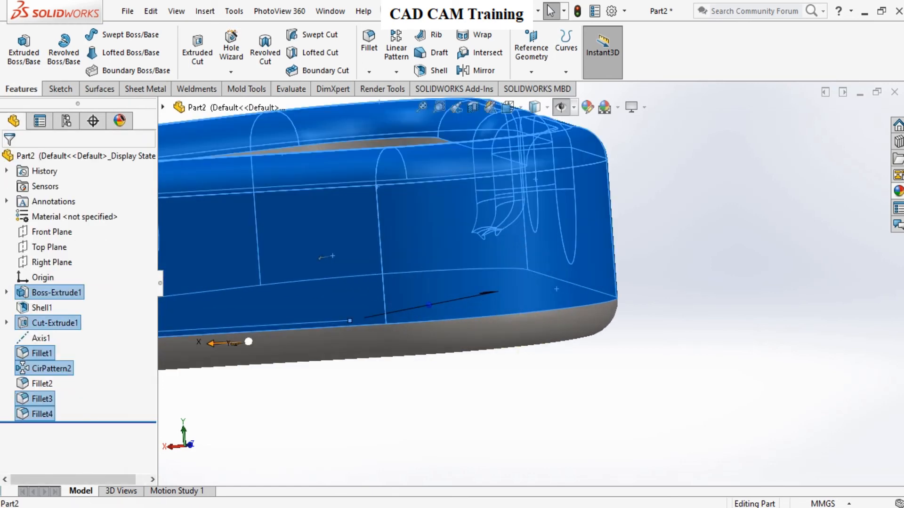
Add the underside face and the rounded bottom edge faces of the part to the selection.
{"action": "middle_click_drag", "start_coordinate": [484, 313], "coordinate": [504, 348]}
{"action": "middle_click_drag", "start_coordinate": [388, 353], "coordinate": [423, 361]}
{"action": "scroll", "coordinate": [422, 361], "scroll_direction": "down", "scroll_amount": 2}
{"action": "left_click", "coordinate": [424, 365]}
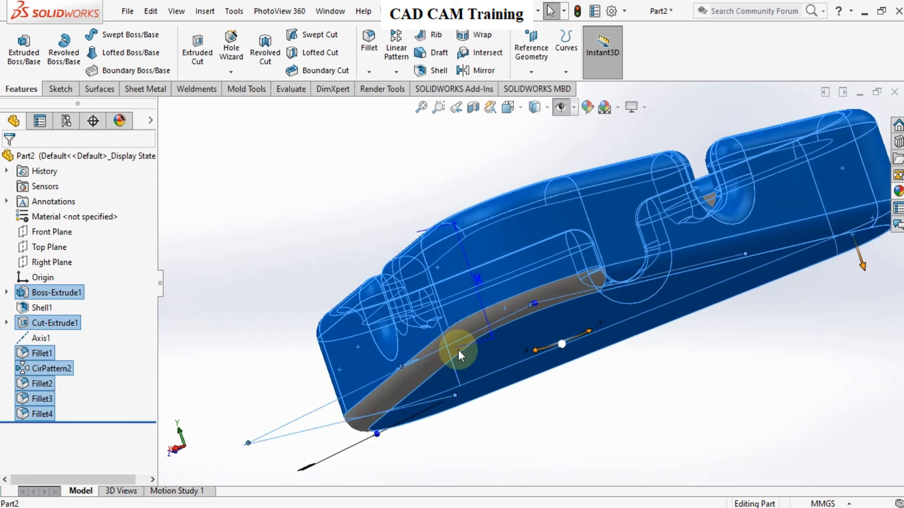
{"action": "scroll", "coordinate": [457, 349], "scroll_direction": "down", "scroll_amount": 1}
{"action": "scroll", "coordinate": [440, 365], "scroll_direction": "down", "scroll_amount": 2}
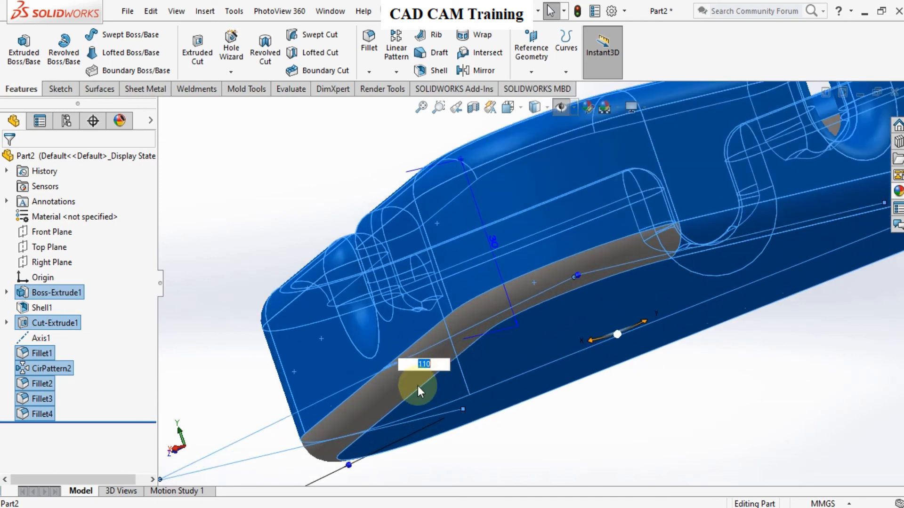
{"action": "left_click", "coordinate": [398, 396], "text": "ctrl"}
{"action": "middle_click_drag", "start_coordinate": [493, 309], "coordinate": [573, 273]}
{"action": "scroll", "coordinate": [377, 323], "scroll_direction": "up", "scroll_amount": 4}
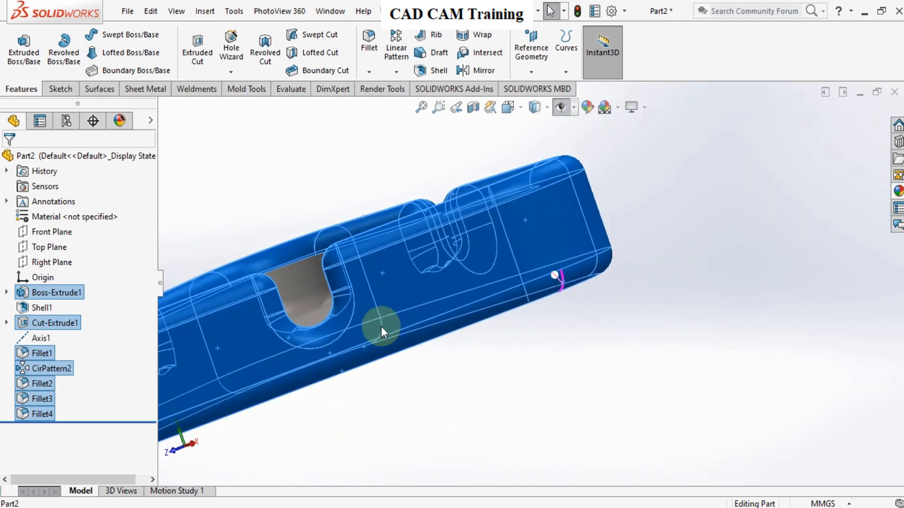
{"action": "scroll", "coordinate": [298, 365], "scroll_direction": "down", "scroll_amount": 8}
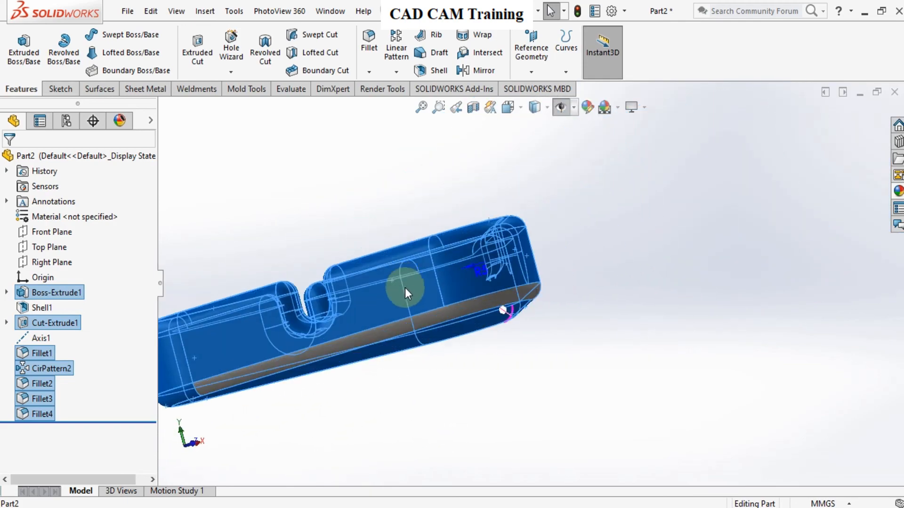
{"action": "scroll", "coordinate": [534, 293], "scroll_direction": "up", "scroll_amount": 6}
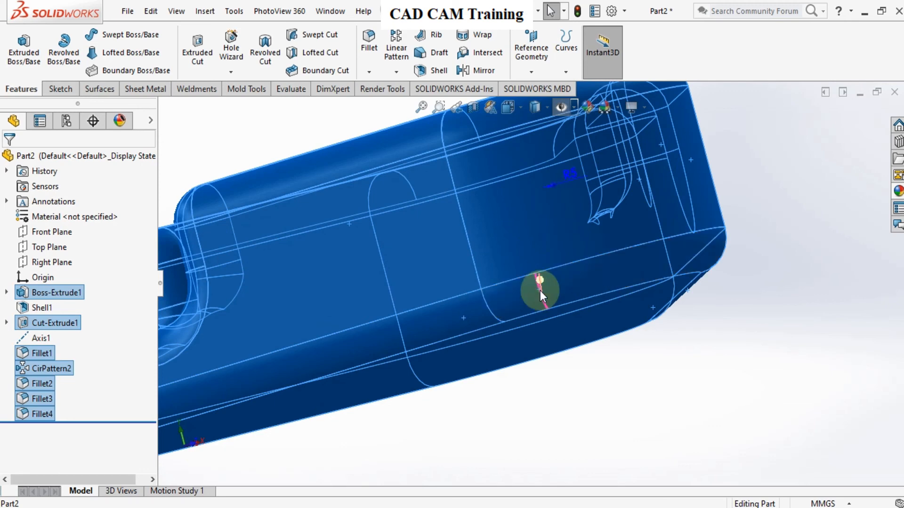
Apply the polished mahogany 2d appearance from Organic > Wood > Mahogany to the selected features and faces, and view the part from the isometric orientation.
{"action": "key", "text": "ctrl+7"}
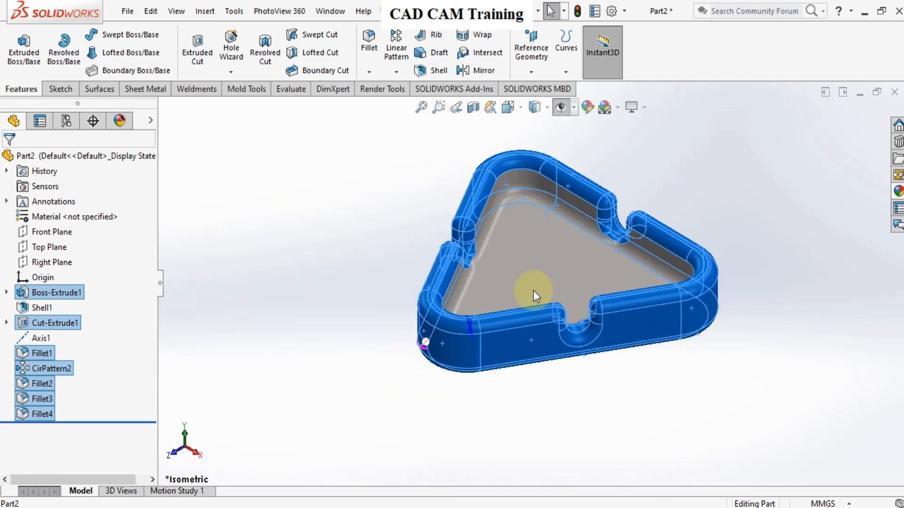
{"action": "left_click", "coordinate": [897, 196]}
{"action": "left_click", "coordinate": [728, 133]}
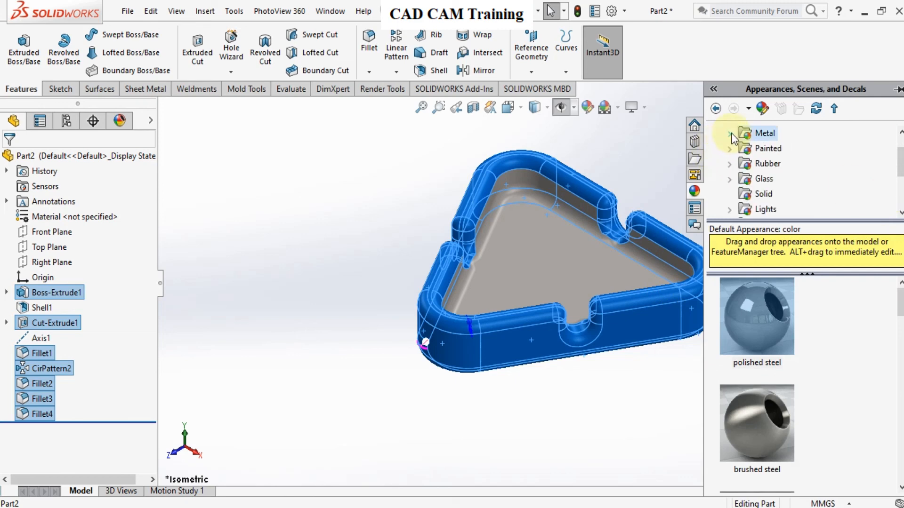
{"action": "scroll", "coordinate": [734, 146], "scroll_direction": "down", "scroll_amount": 2}
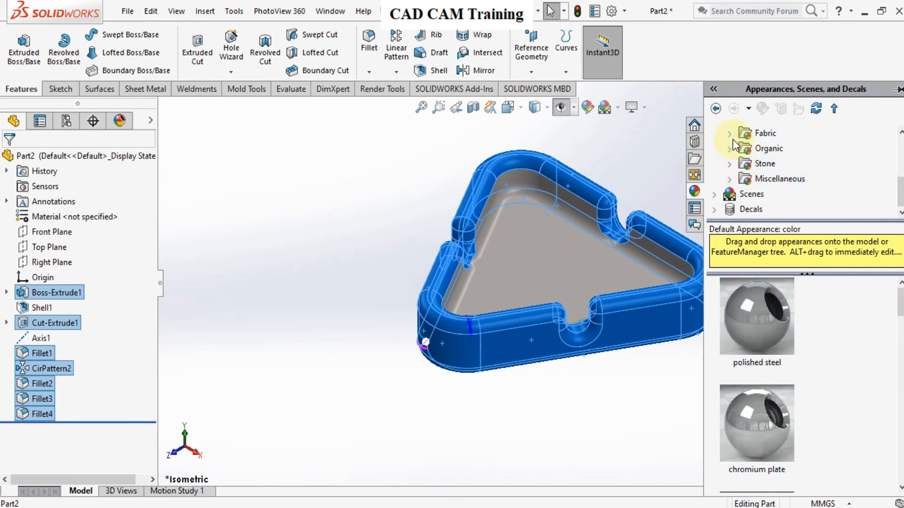
{"action": "left_click", "coordinate": [730, 149]}
{"action": "left_click", "coordinate": [744, 148]}
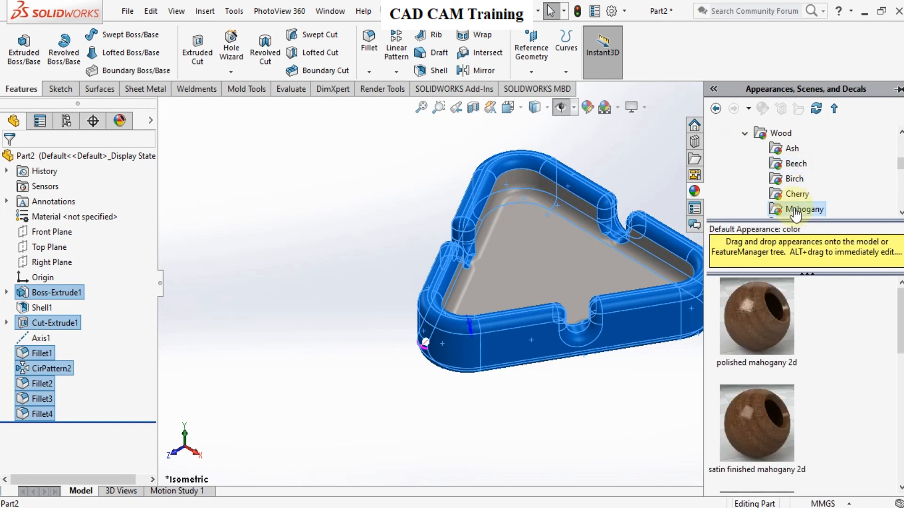
{"action": "left_click", "coordinate": [751, 320]}
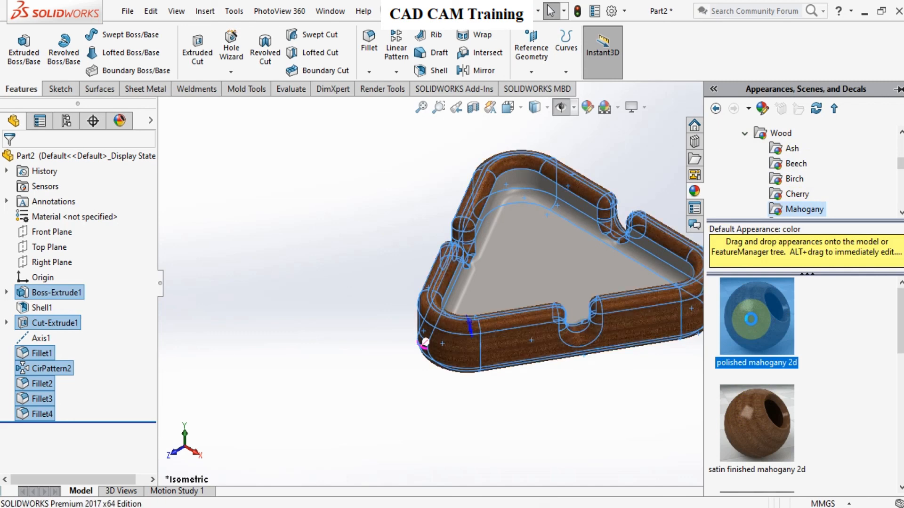
{"action": "middle_click_drag", "start_coordinate": [548, 284], "coordinate": [490, 402]}
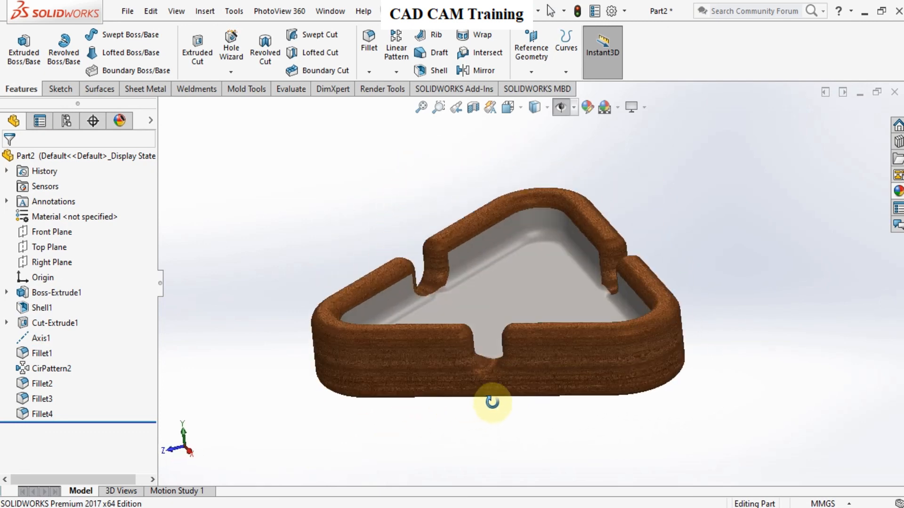
{"action": "key", "text": "ctrl+7"}
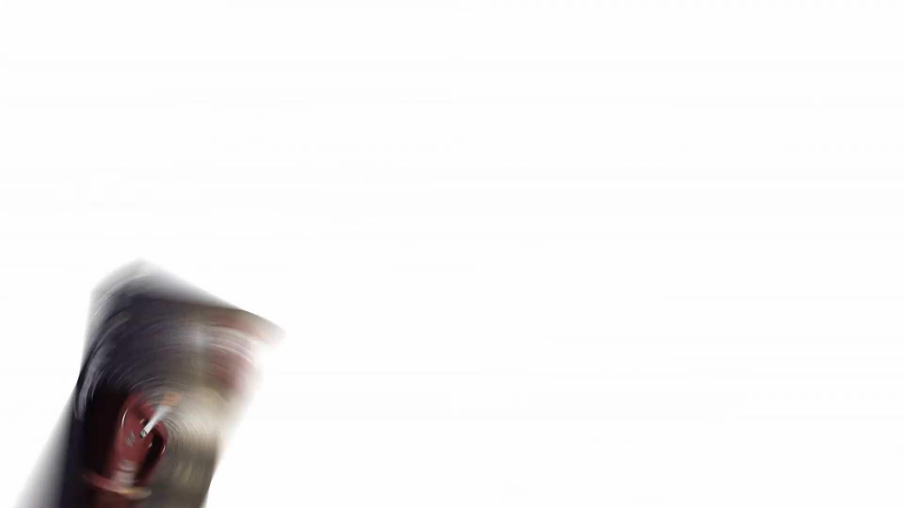